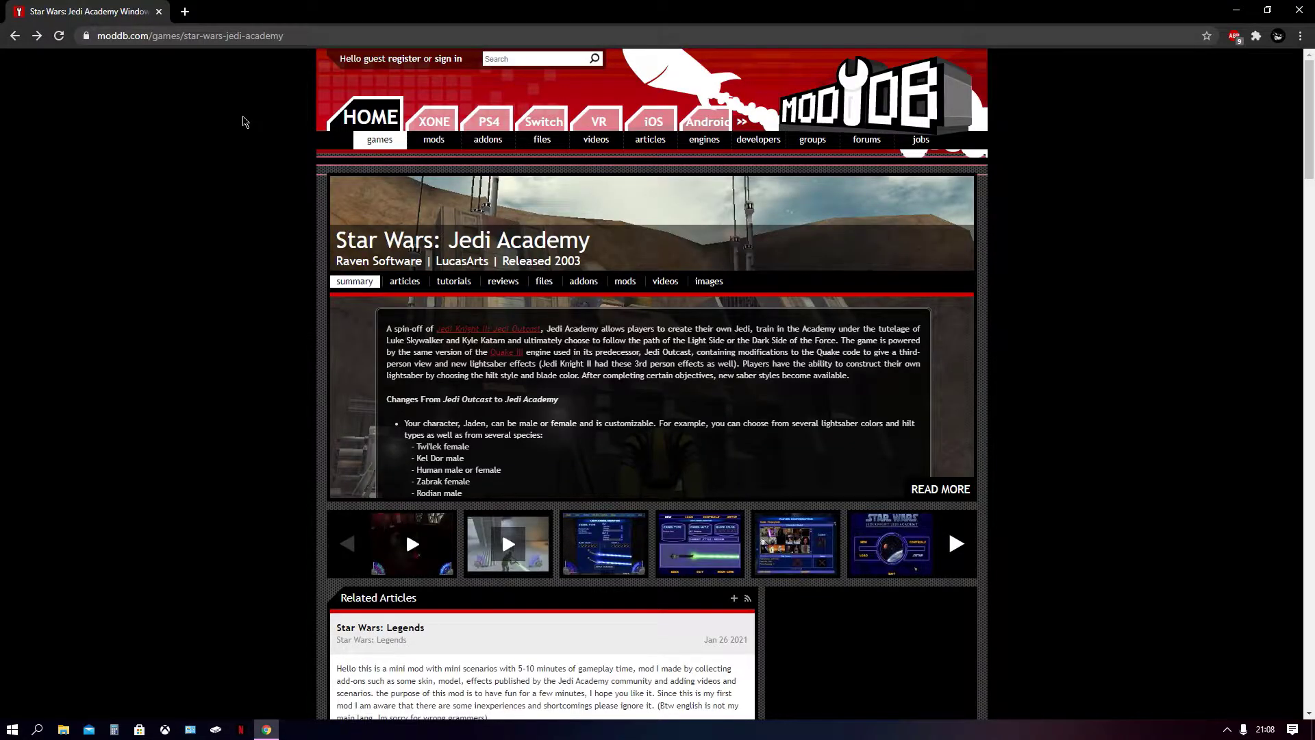
- Open the Jedi Academy mods list of 131 and scroll down to Star Wars: Movie Duels
{"action": "scroll", "coordinate": [190, 465], "scroll_direction": "down", "scroll_amount": 3}
{"action": "scroll", "coordinate": [189, 456], "scroll_direction": "up", "scroll_amount": 3}
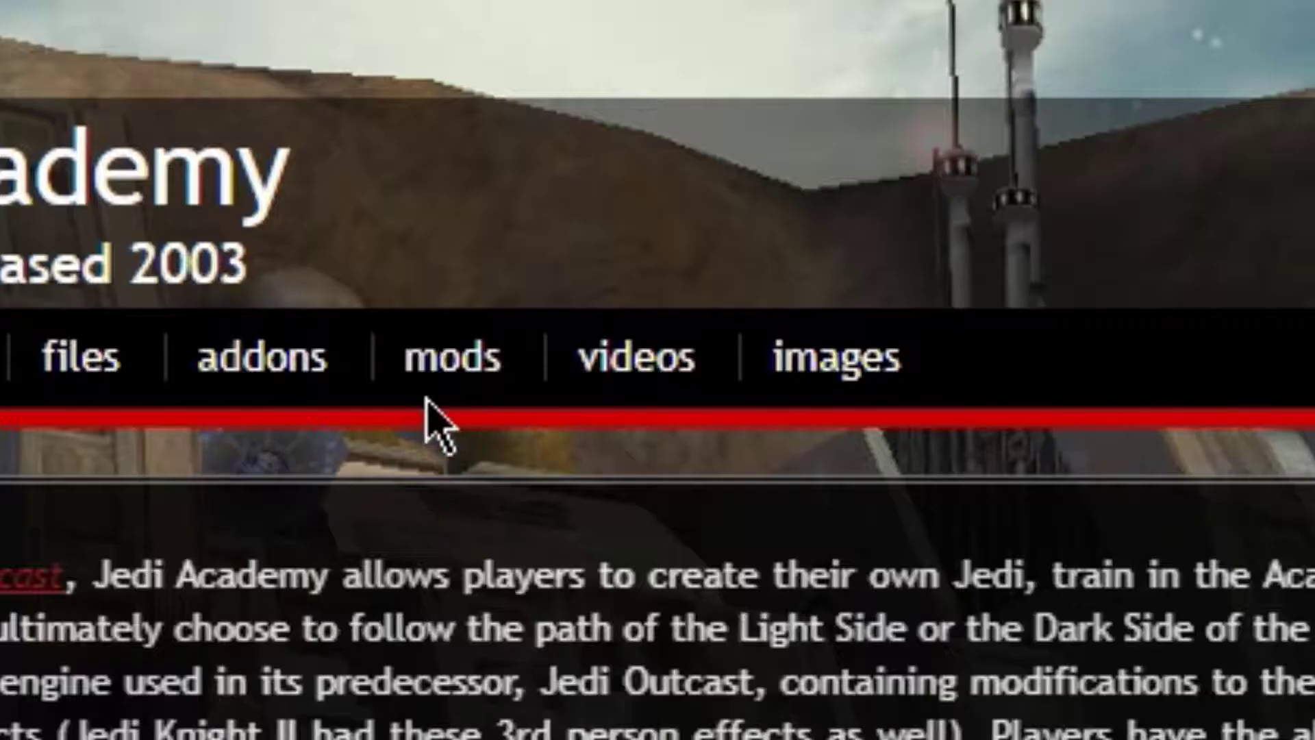
{"action": "left_click", "coordinate": [473, 394]}
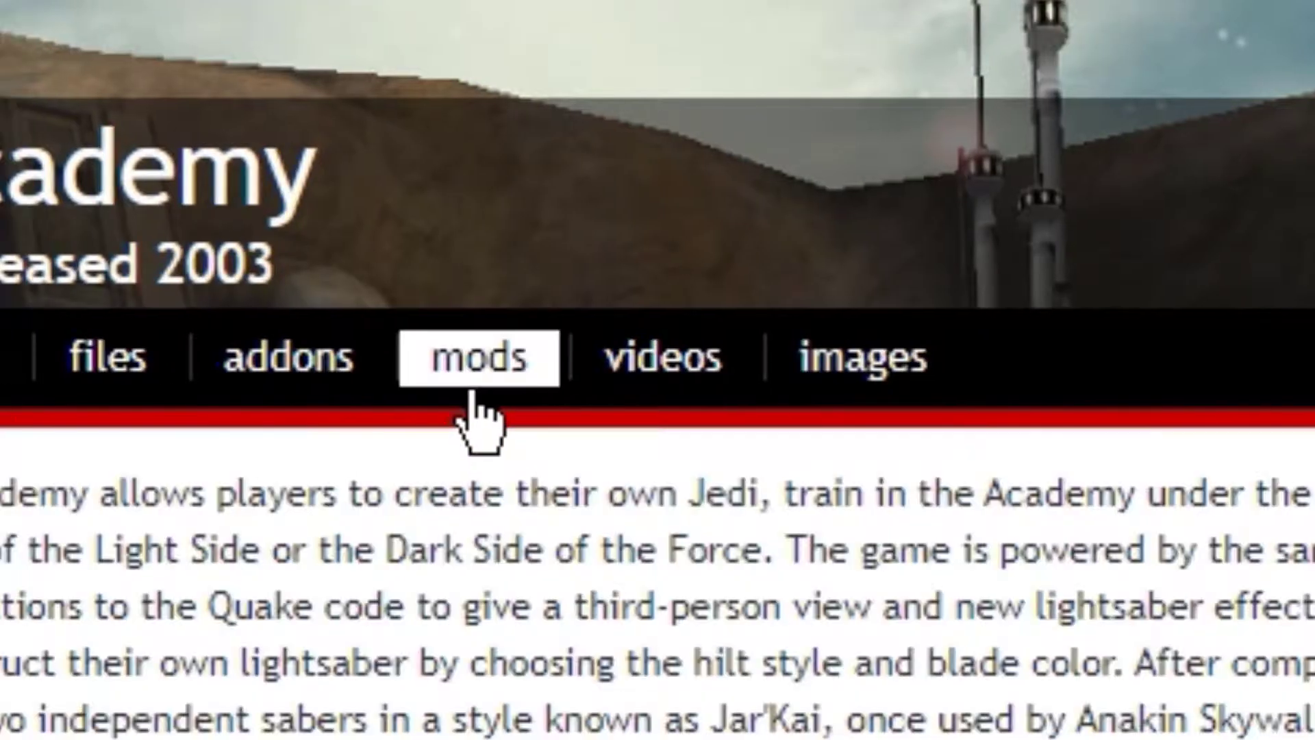
{"action": "scroll", "coordinate": [312, 322], "scroll_direction": "down", "scroll_amount": 3}
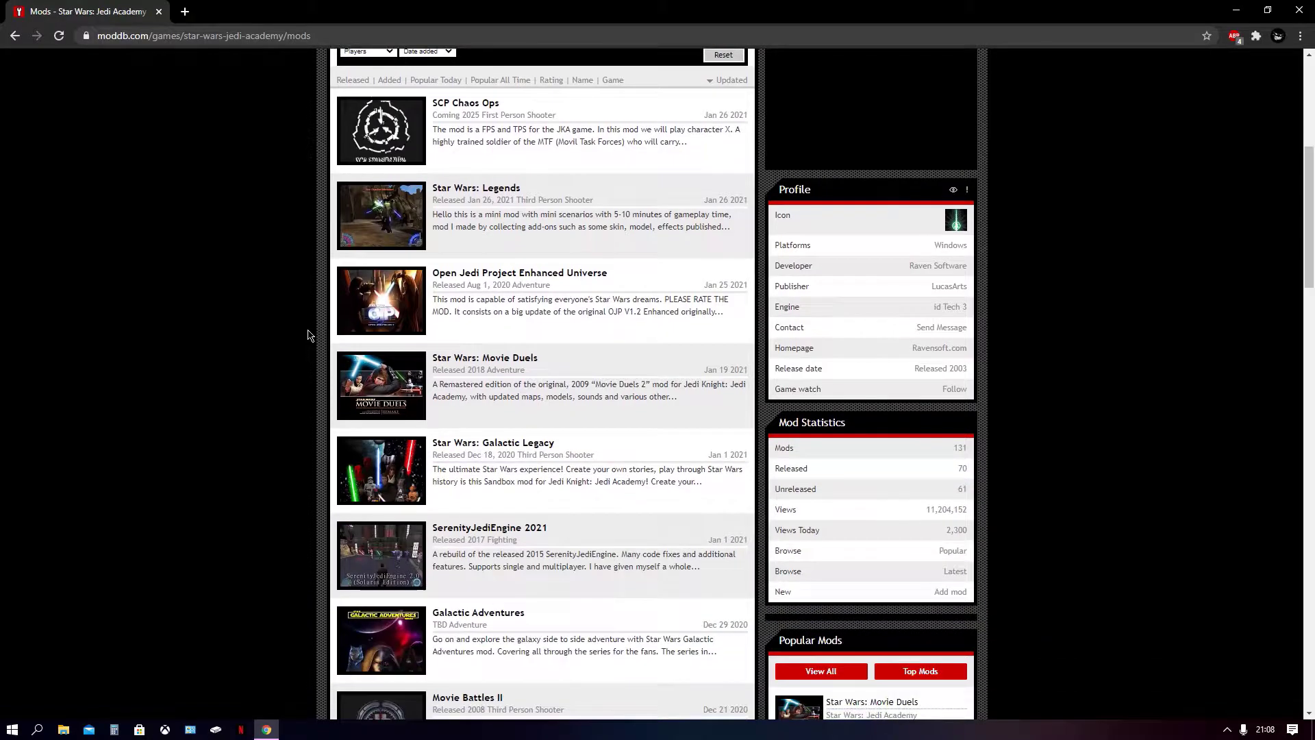
{"action": "scroll", "coordinate": [308, 335], "scroll_direction": "down", "scroll_amount": 9}
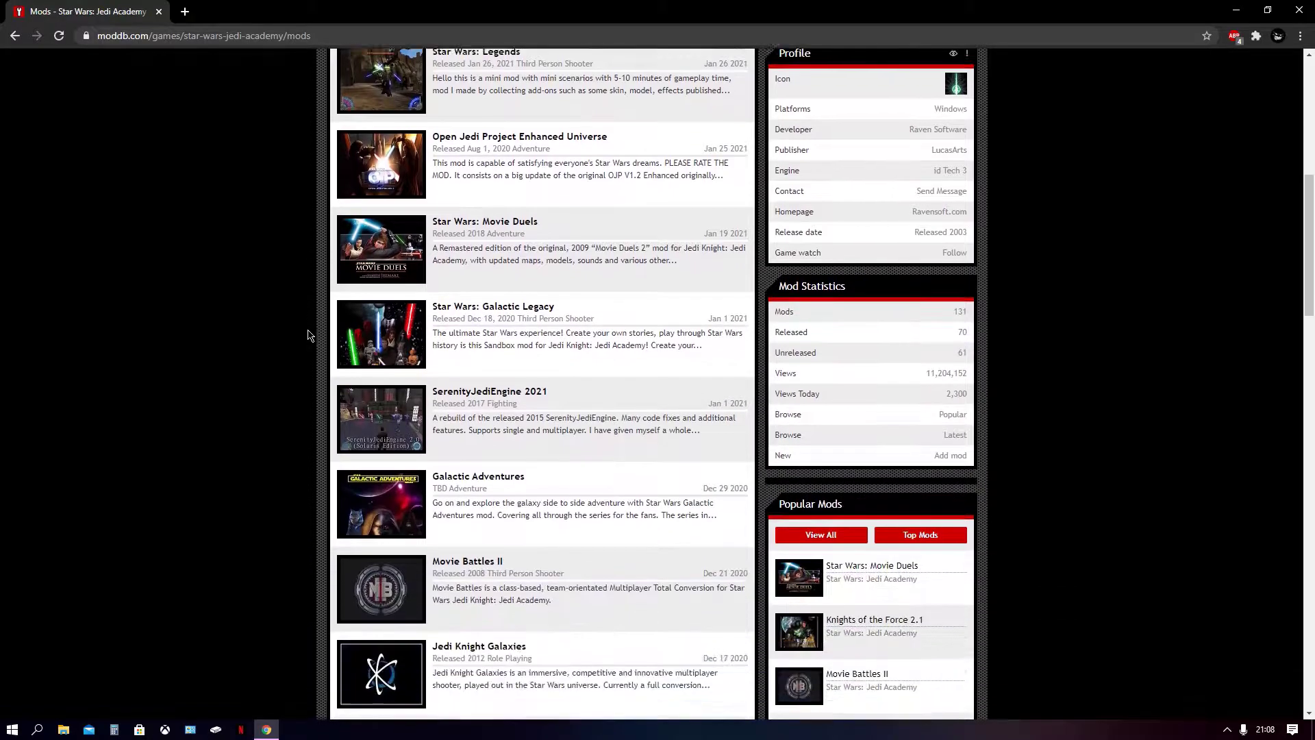
{"action": "scroll", "coordinate": [279, 442], "scroll_direction": "up", "scroll_amount": 9}
{"action": "scroll", "coordinate": [281, 434], "scroll_direction": "down", "scroll_amount": 7}
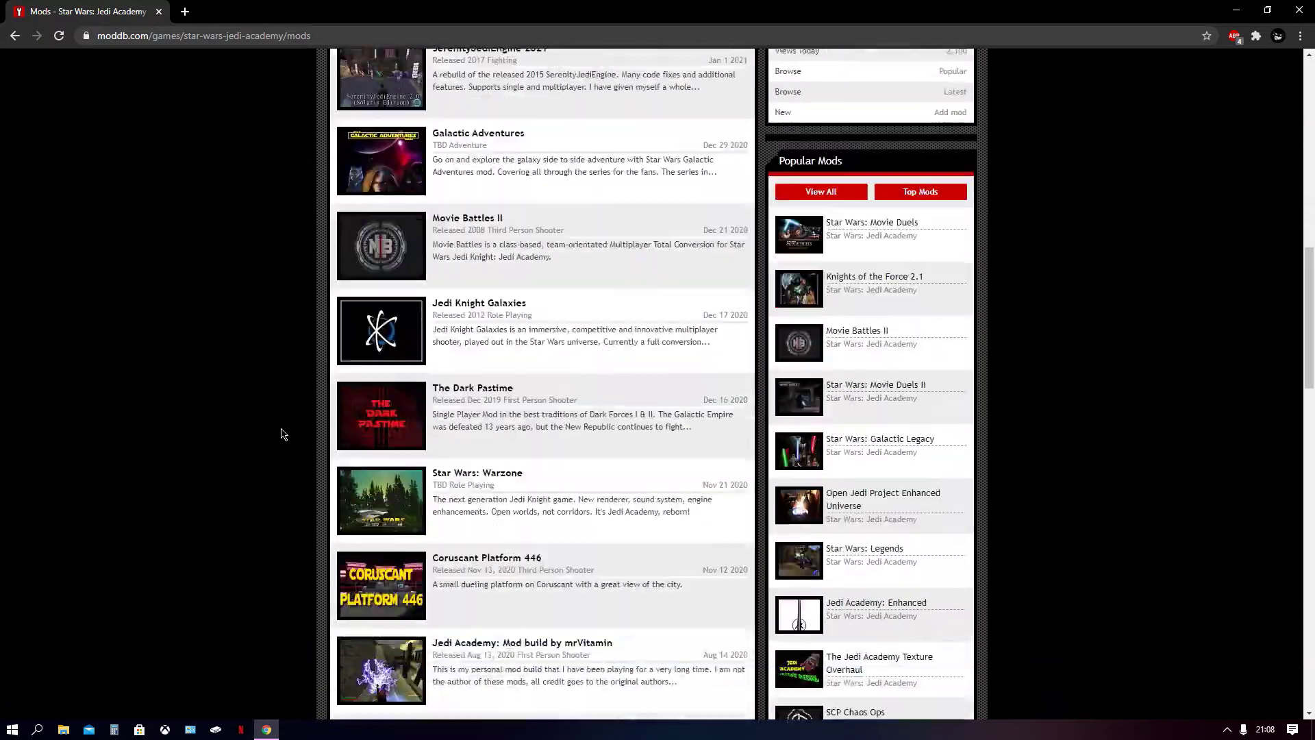
{"action": "scroll", "coordinate": [281, 434], "scroll_direction": "up", "scroll_amount": 12}
{"action": "scroll", "coordinate": [470, 486], "scroll_direction": "down", "scroll_amount": 4}
{"action": "scroll", "coordinate": [470, 485], "scroll_direction": "down", "scroll_amount": 1}
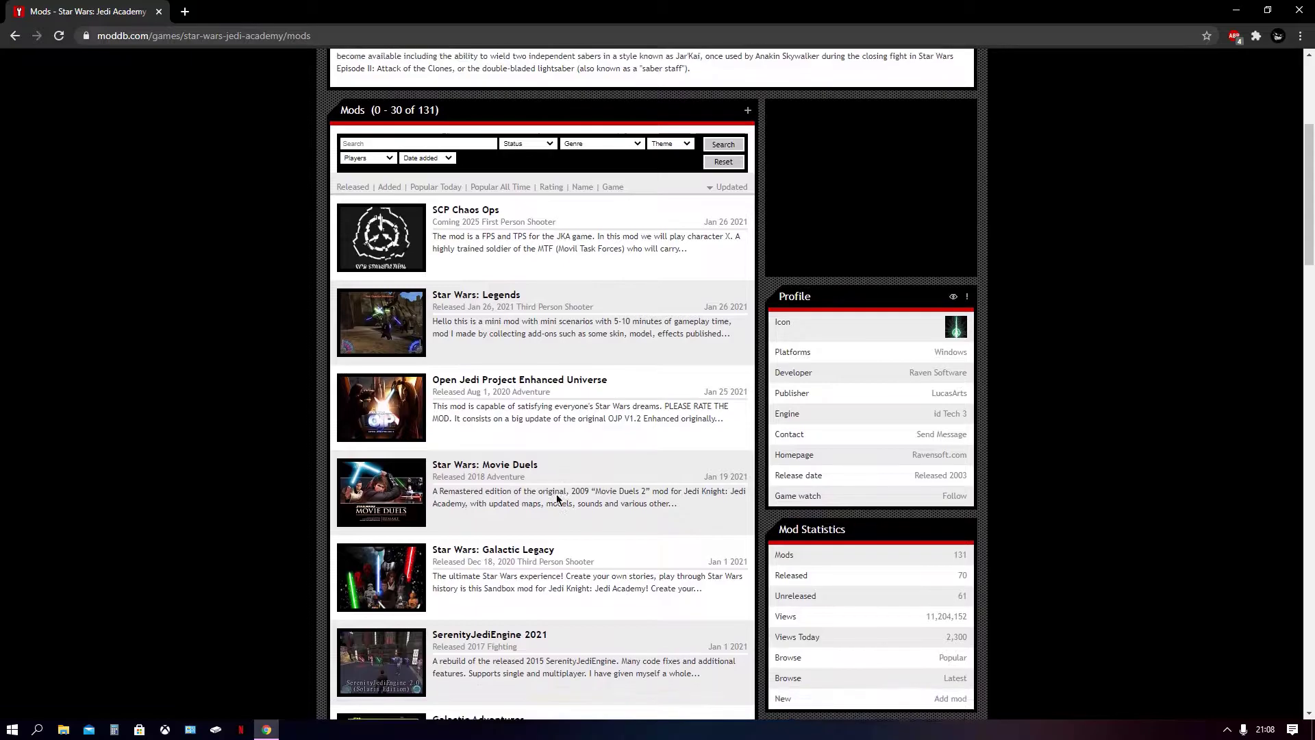
{"action": "left_click_drag", "start_coordinate": [540, 426], "coordinate": [449, 433]}
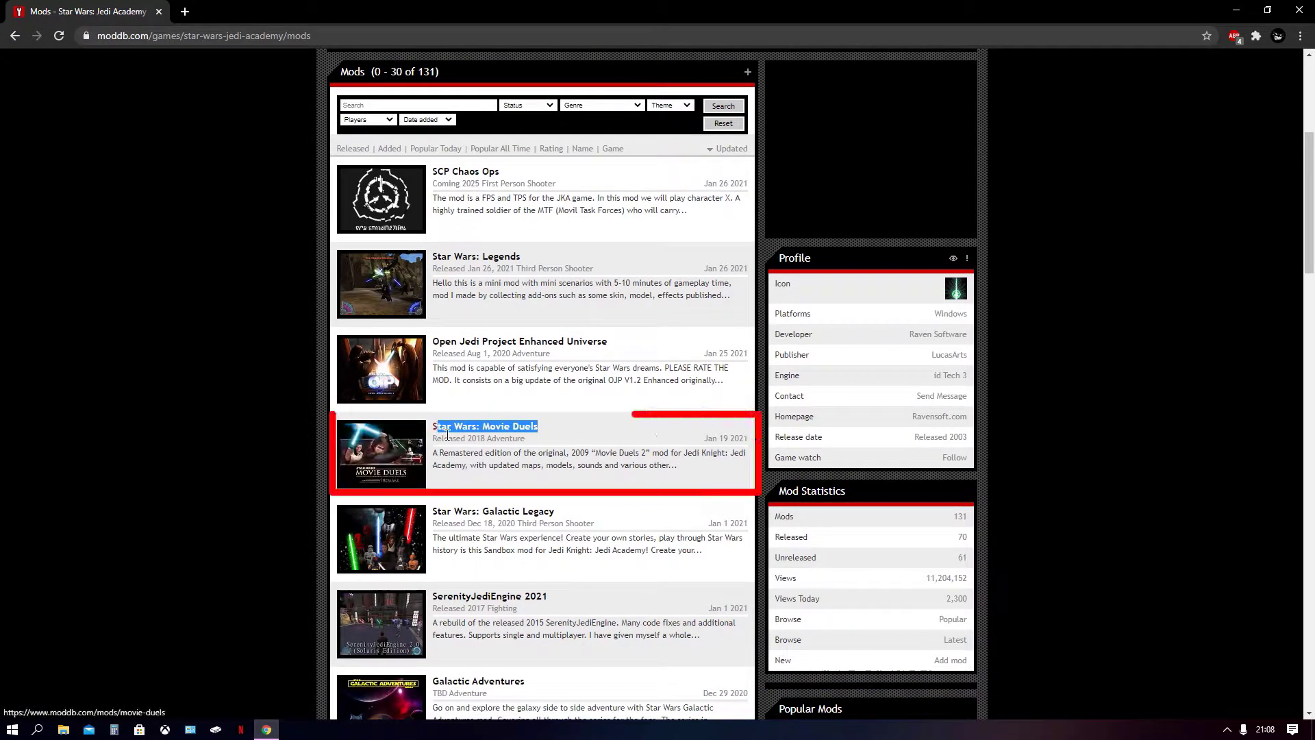
{"action": "left_click", "coordinate": [450, 435]}
- Open the Movie Duels page and scroll to the Update 4 (Manual Installation) Part 1 and Part 2 files
{"action": "left_click", "coordinate": [468, 435]}
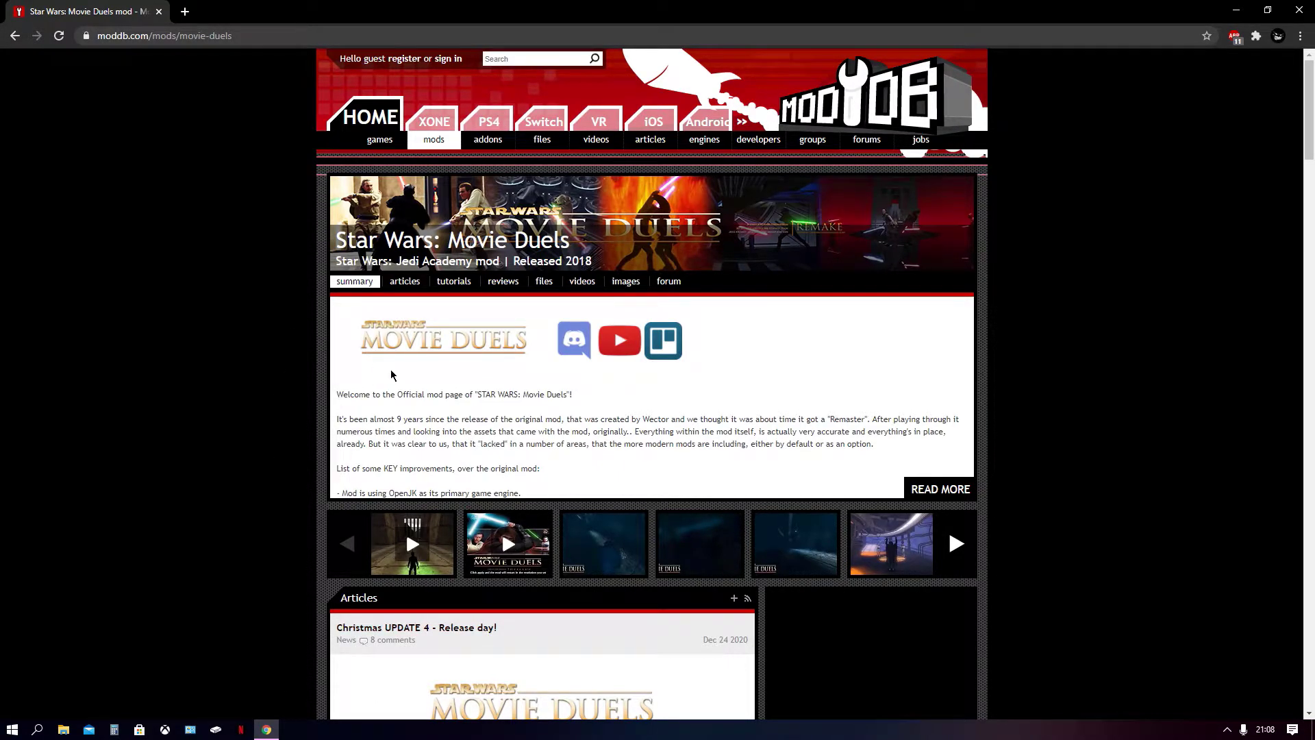
{"action": "scroll", "coordinate": [488, 434], "scroll_direction": "down", "scroll_amount": 1}
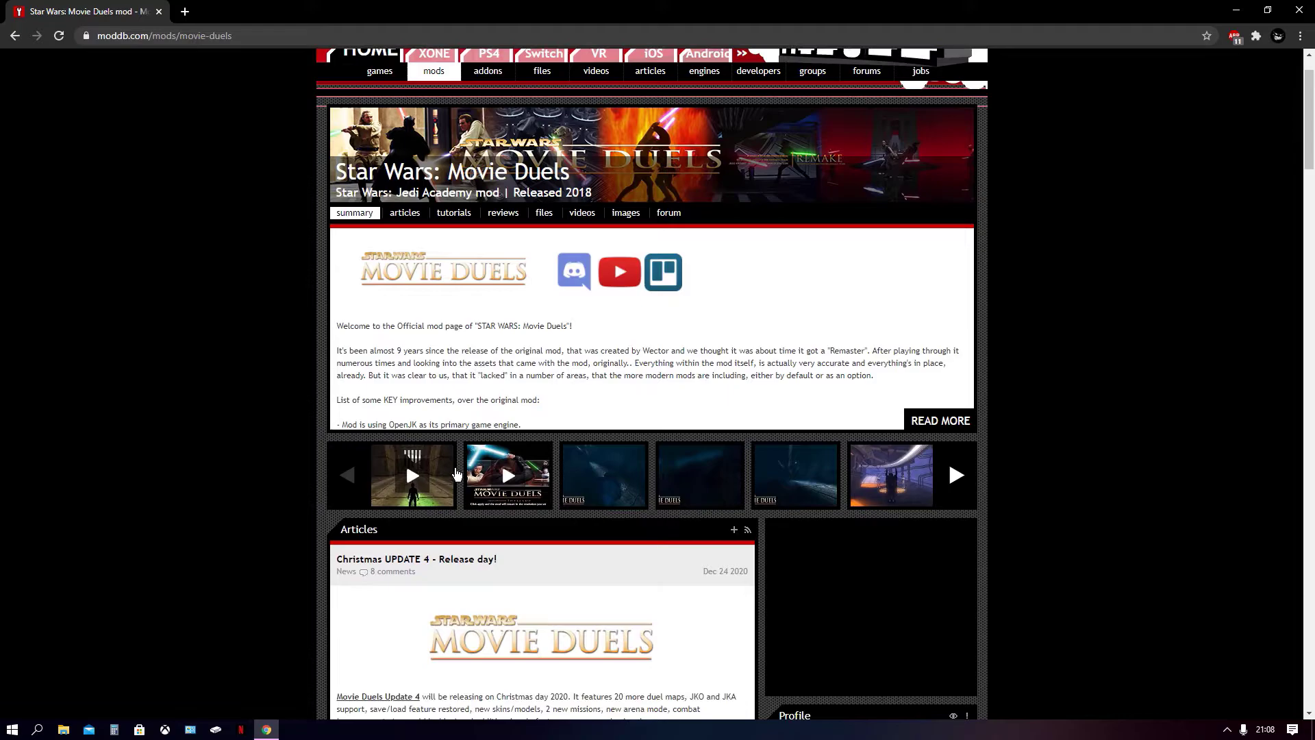
{"action": "scroll", "coordinate": [615, 488], "scroll_direction": "down", "scroll_amount": 1}
{"action": "scroll", "coordinate": [614, 488], "scroll_direction": "down", "scroll_amount": 3}
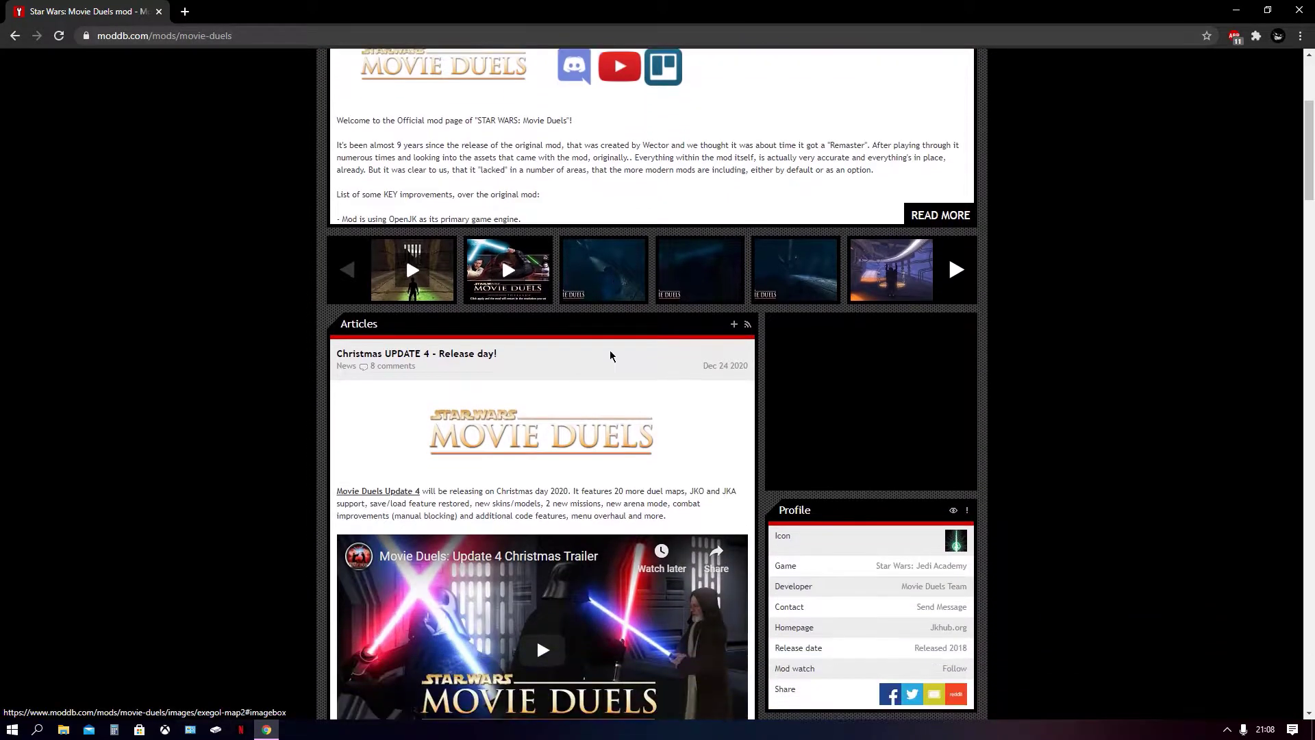
{"action": "scroll", "coordinate": [456, 328], "scroll_direction": "down", "scroll_amount": 1}
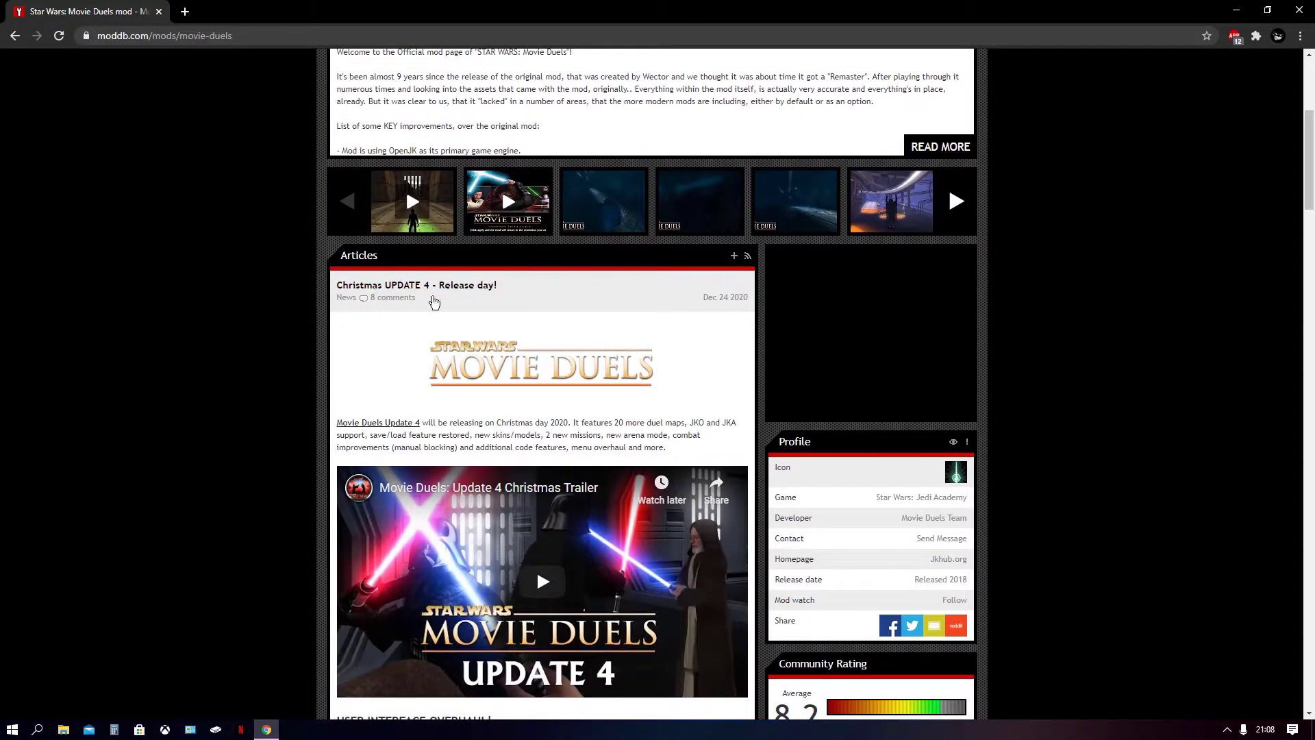
{"action": "scroll", "coordinate": [431, 297], "scroll_direction": "down", "scroll_amount": 5}
{"action": "scroll", "coordinate": [489, 374], "scroll_direction": "down", "scroll_amount": 10}
{"action": "scroll", "coordinate": [536, 418], "scroll_direction": "up", "scroll_amount": 14}
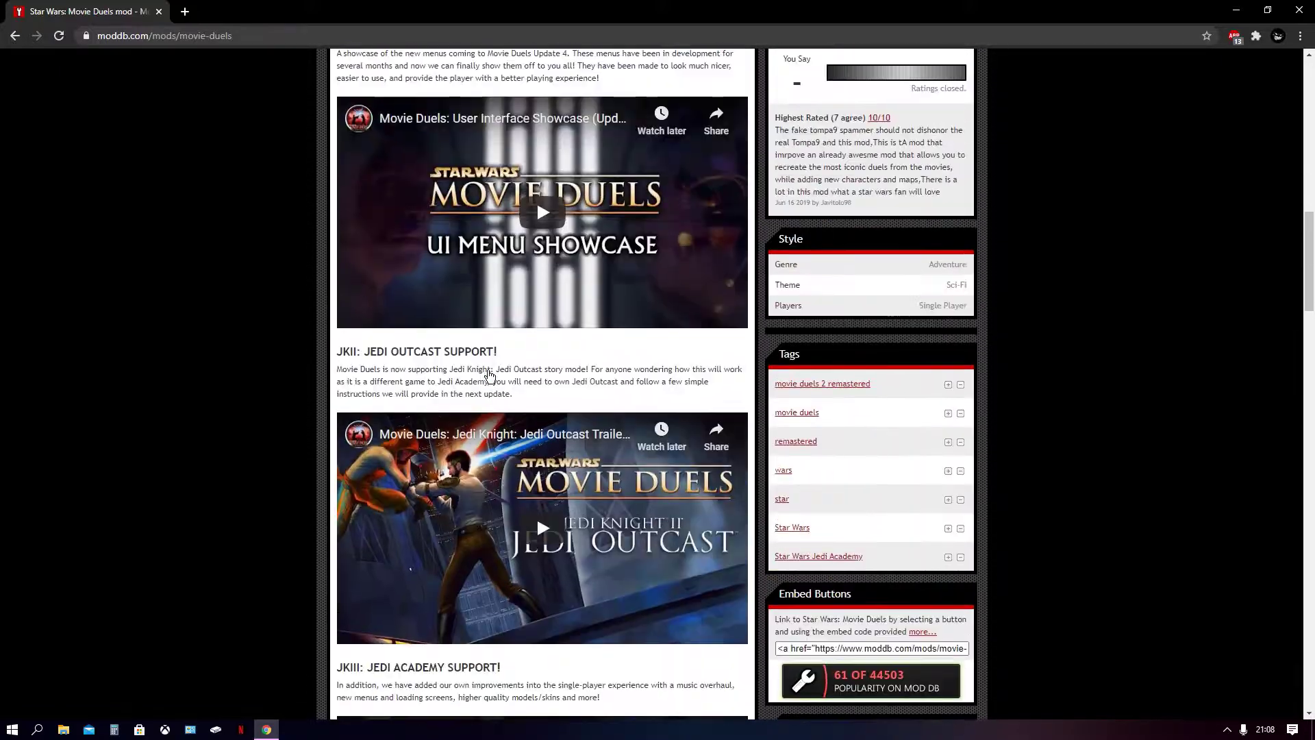
{"action": "scroll", "coordinate": [585, 275], "scroll_direction": "down", "scroll_amount": 20}
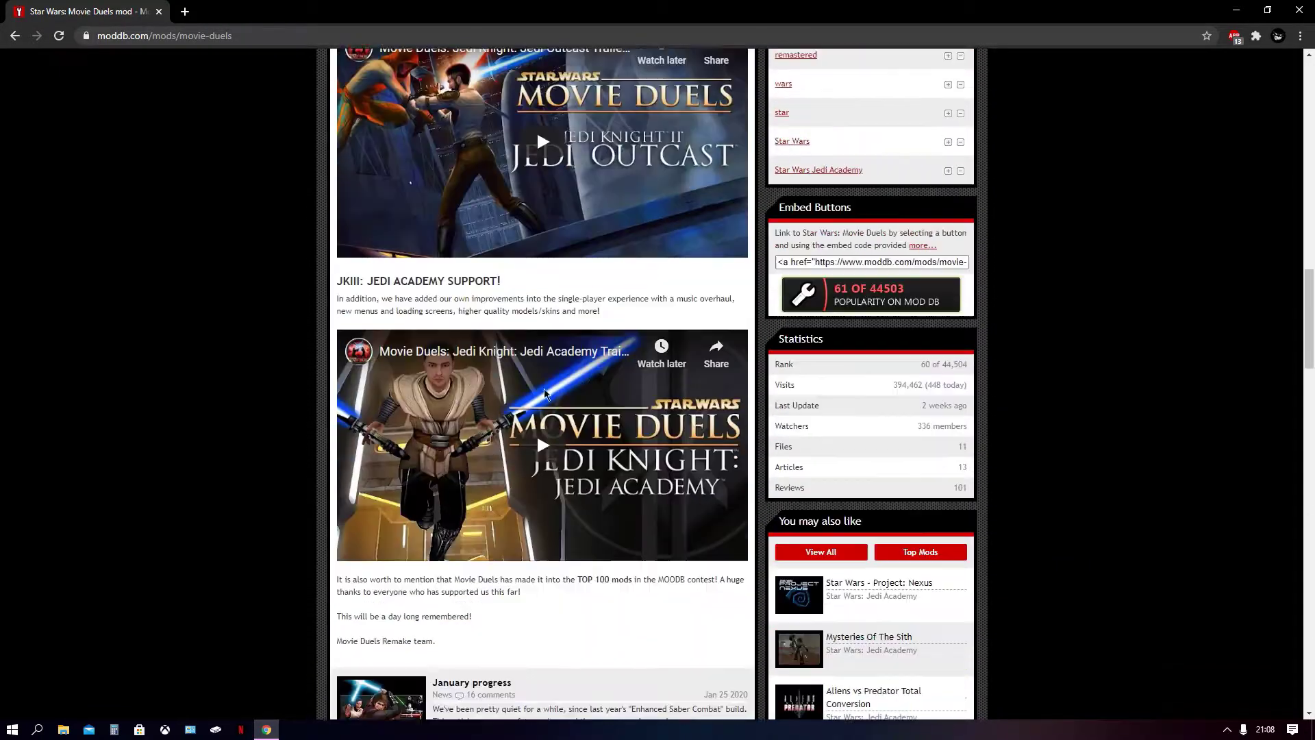
{"action": "scroll", "coordinate": [545, 393], "scroll_direction": "down", "scroll_amount": 1}
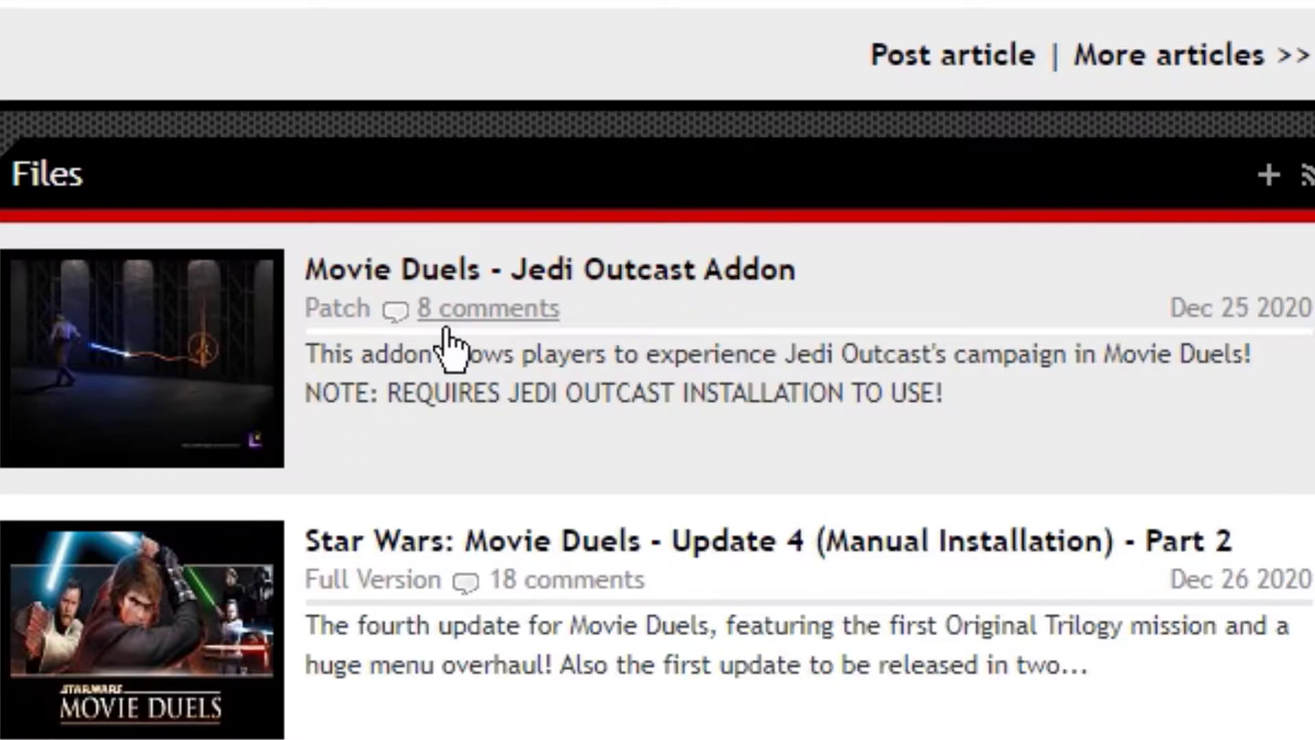
{"action": "scroll", "coordinate": [740, 569], "scroll_direction": "down", "scroll_amount": 5}
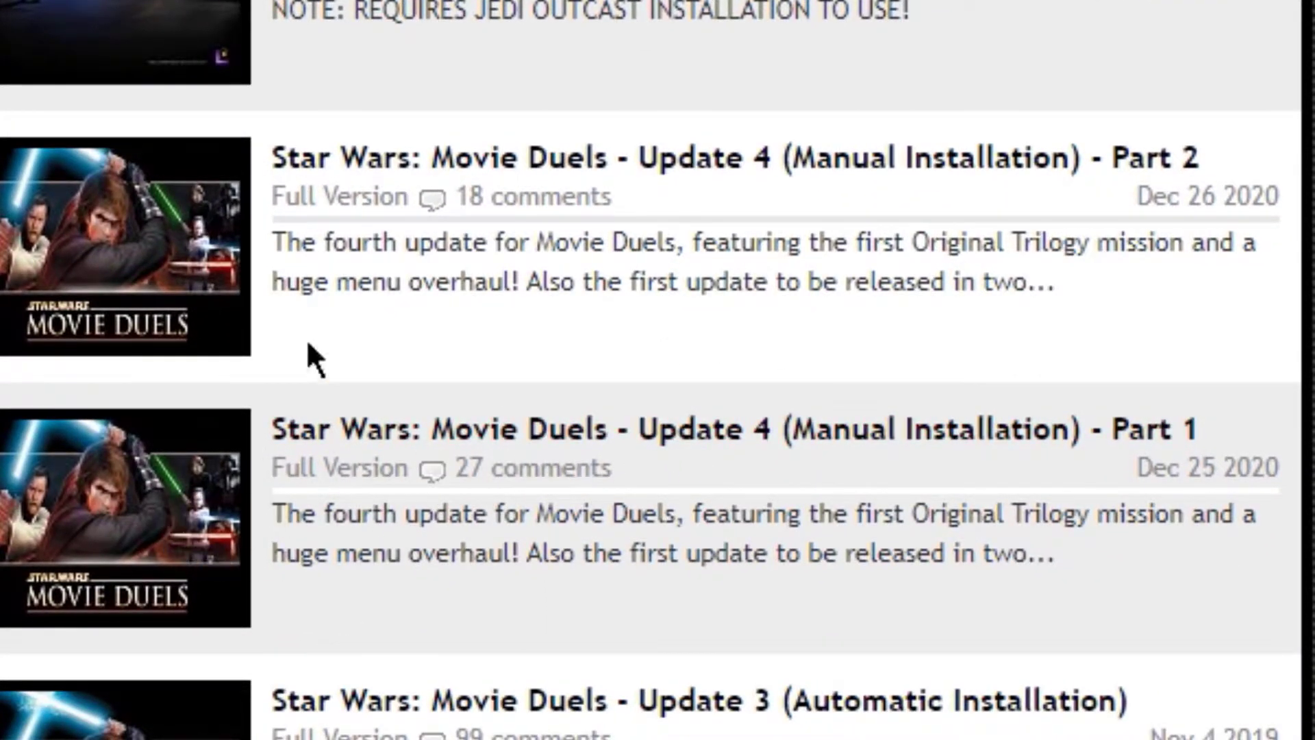
- Open the Update 4 Part 1 and Part 2 file pages in new tabs
{"action": "right_click", "coordinate": [479, 439]}
{"action": "left_click", "coordinate": [526, 453]}
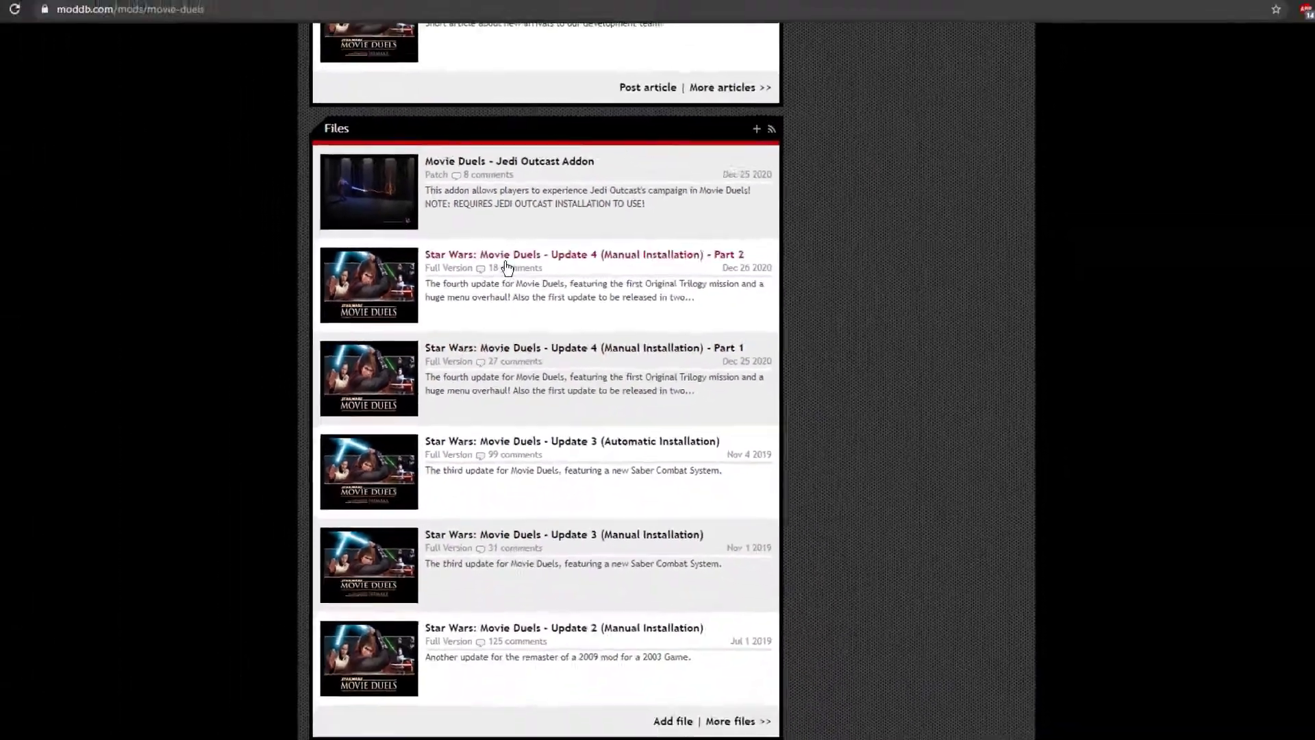
{"action": "middle_click", "coordinate": [507, 259]}
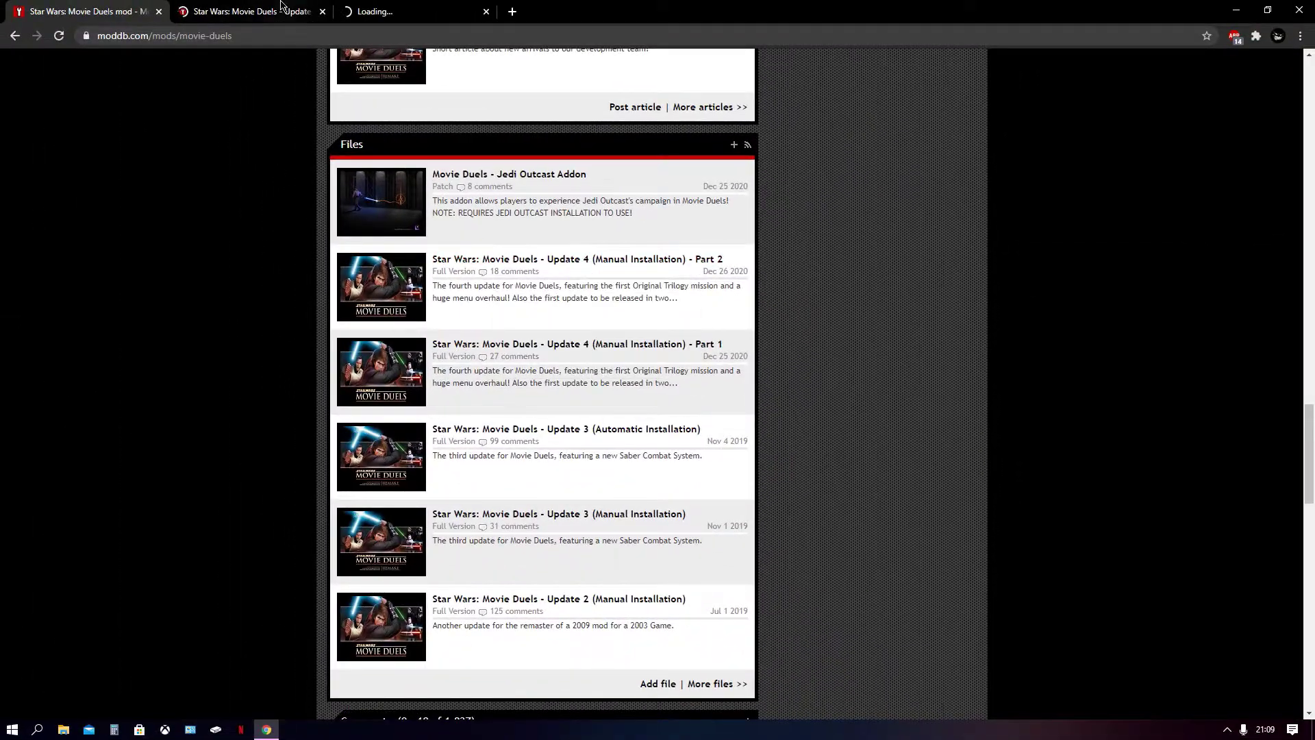
{"action": "key", "text": "ctrl+Tab"}
- Start the zip downloads for Update 4 Part 1 and Part 2
{"action": "scroll", "coordinate": [495, 340], "scroll_direction": "down", "scroll_amount": 1}
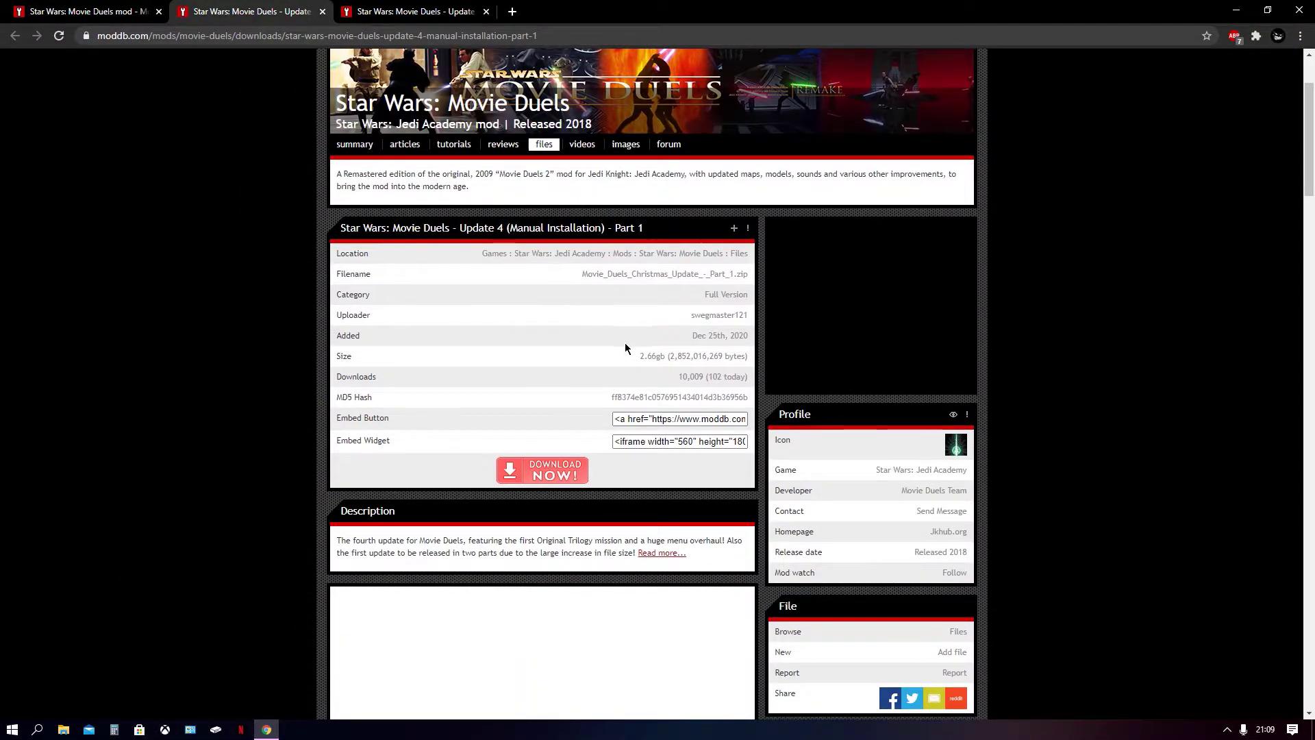
{"action": "scroll", "coordinate": [601, 316], "scroll_direction": "down", "scroll_amount": 1}
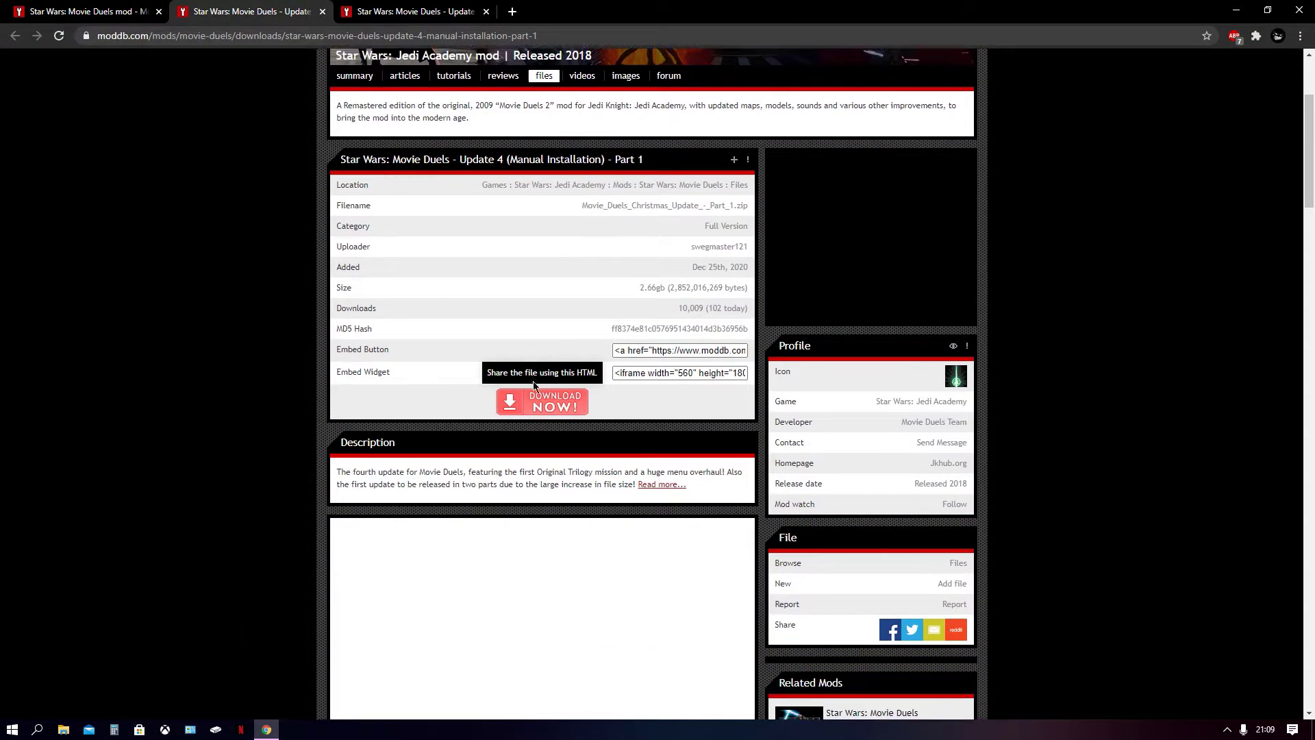
{"action": "left_click", "coordinate": [549, 414]}
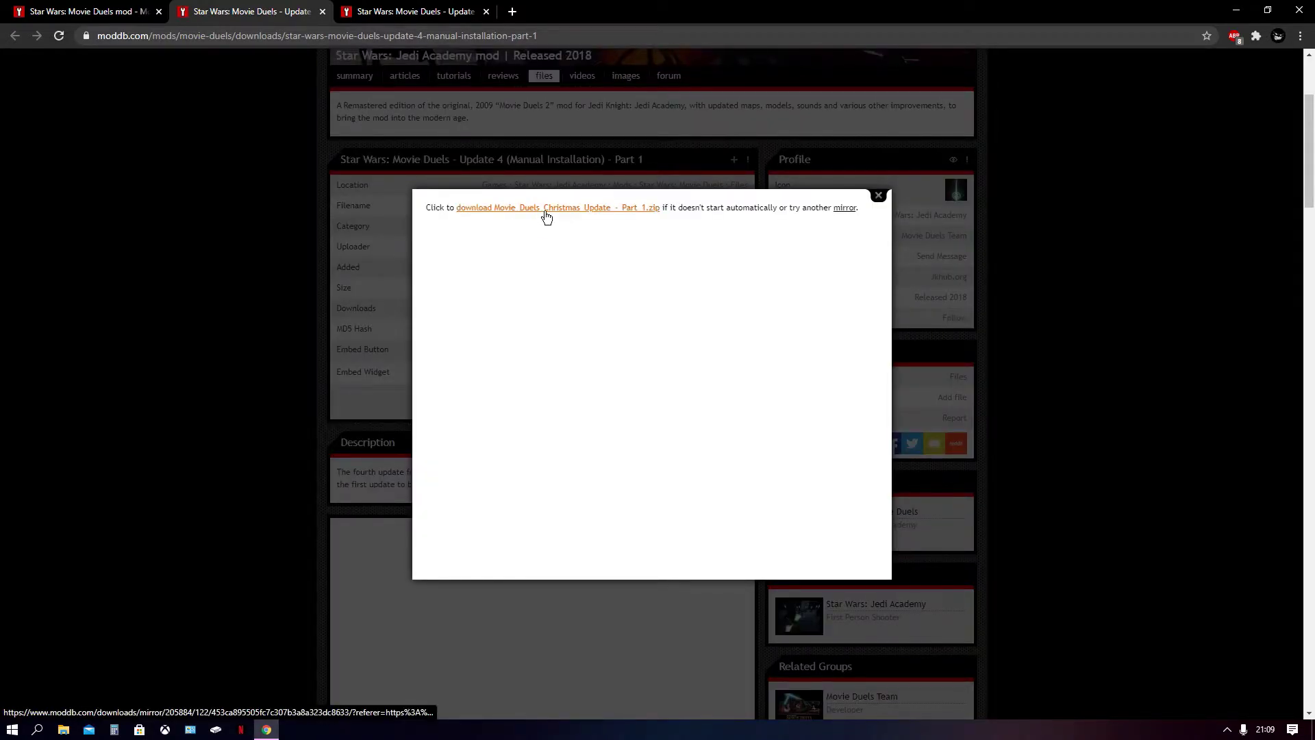
{"action": "left_click", "coordinate": [546, 216]}
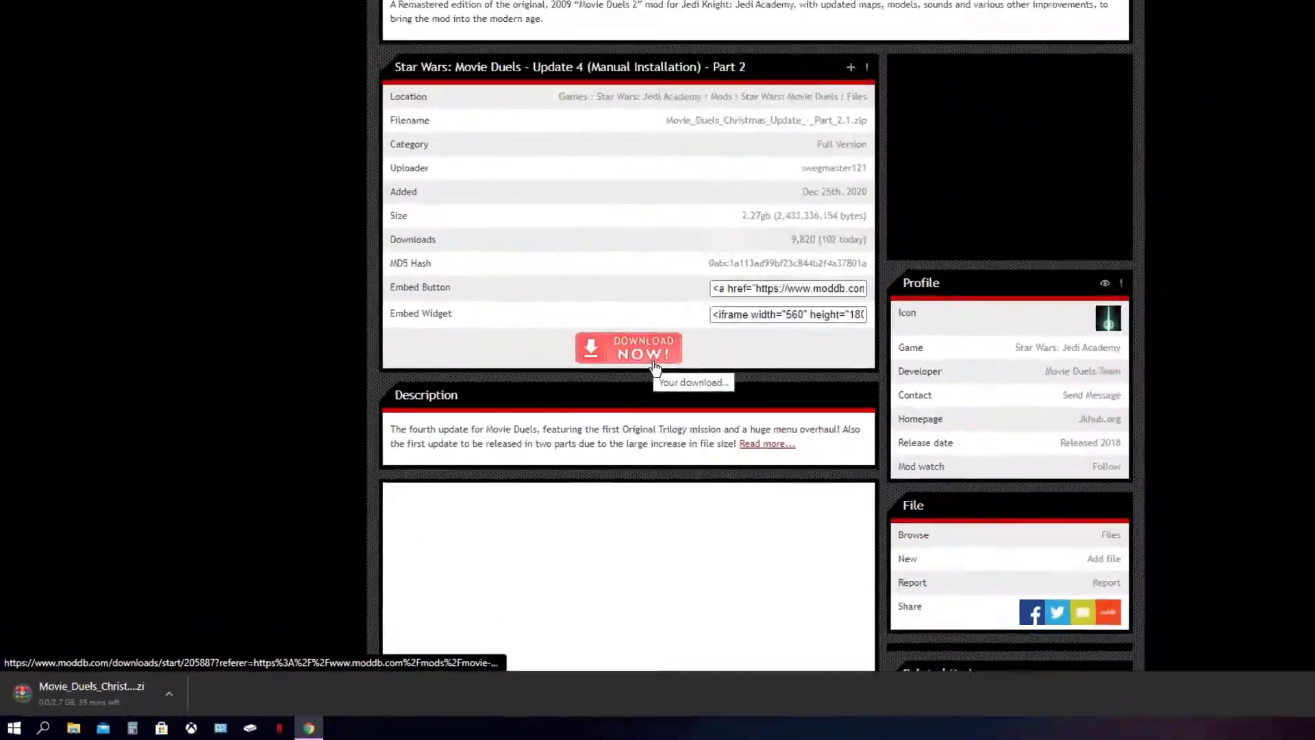
{"action": "left_click", "coordinate": [631, 346]}
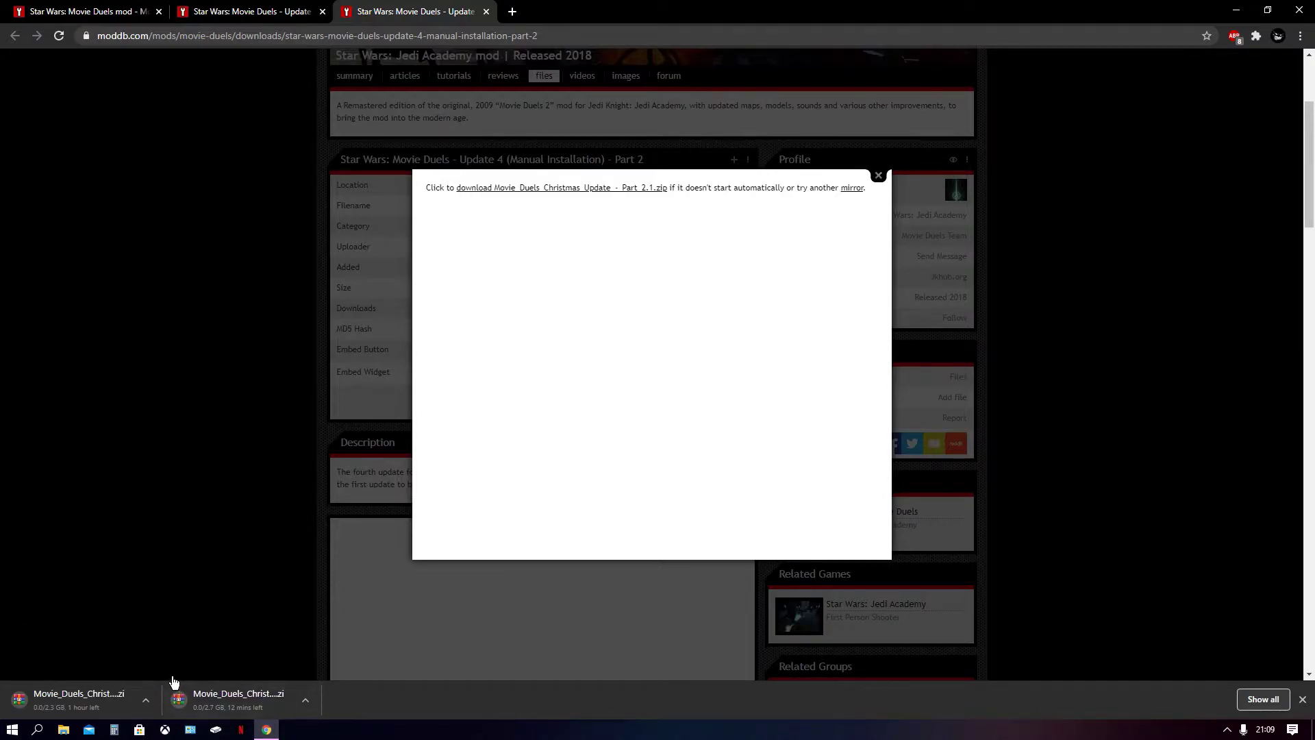
- Open the Part 1 and Part 2.1 Movie_Duels_Christmas_Update zips from Chrome's downloads list in WinRAR
{"action": "key", "text": "alt+F9"}
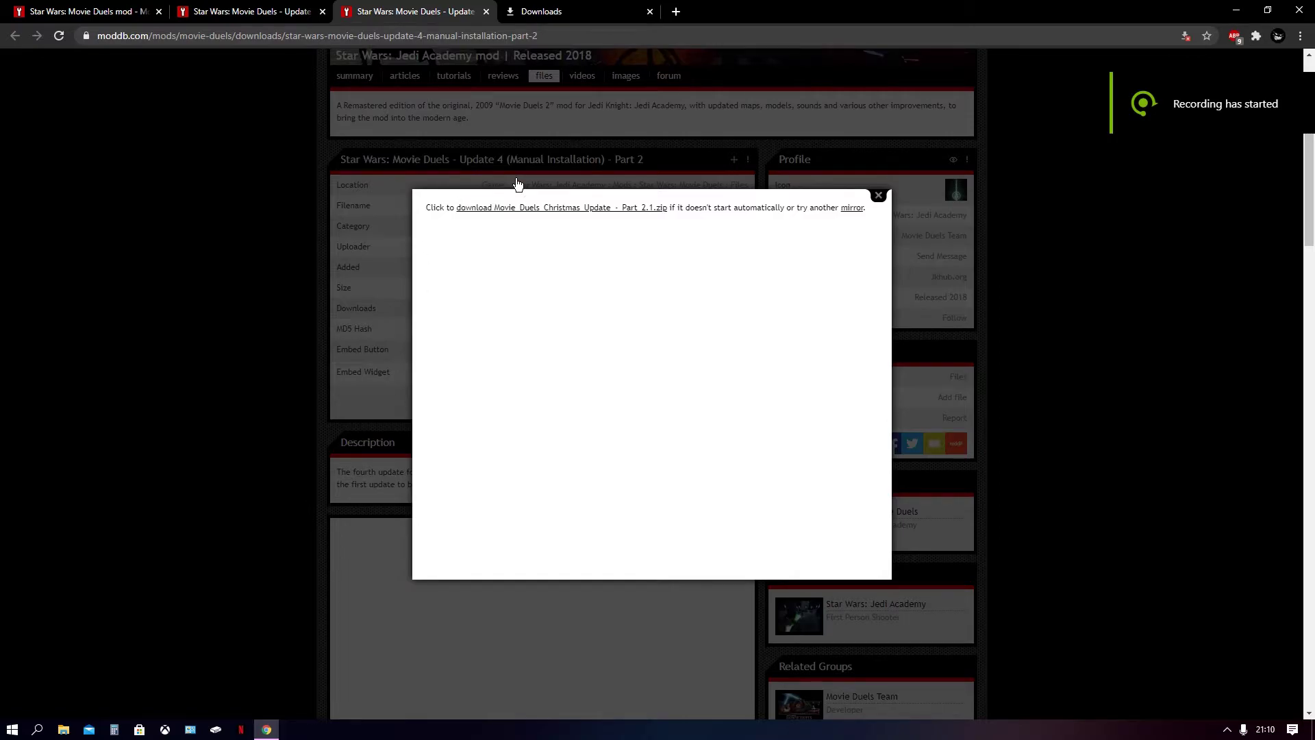
{"action": "left_click", "coordinate": [560, 17]}
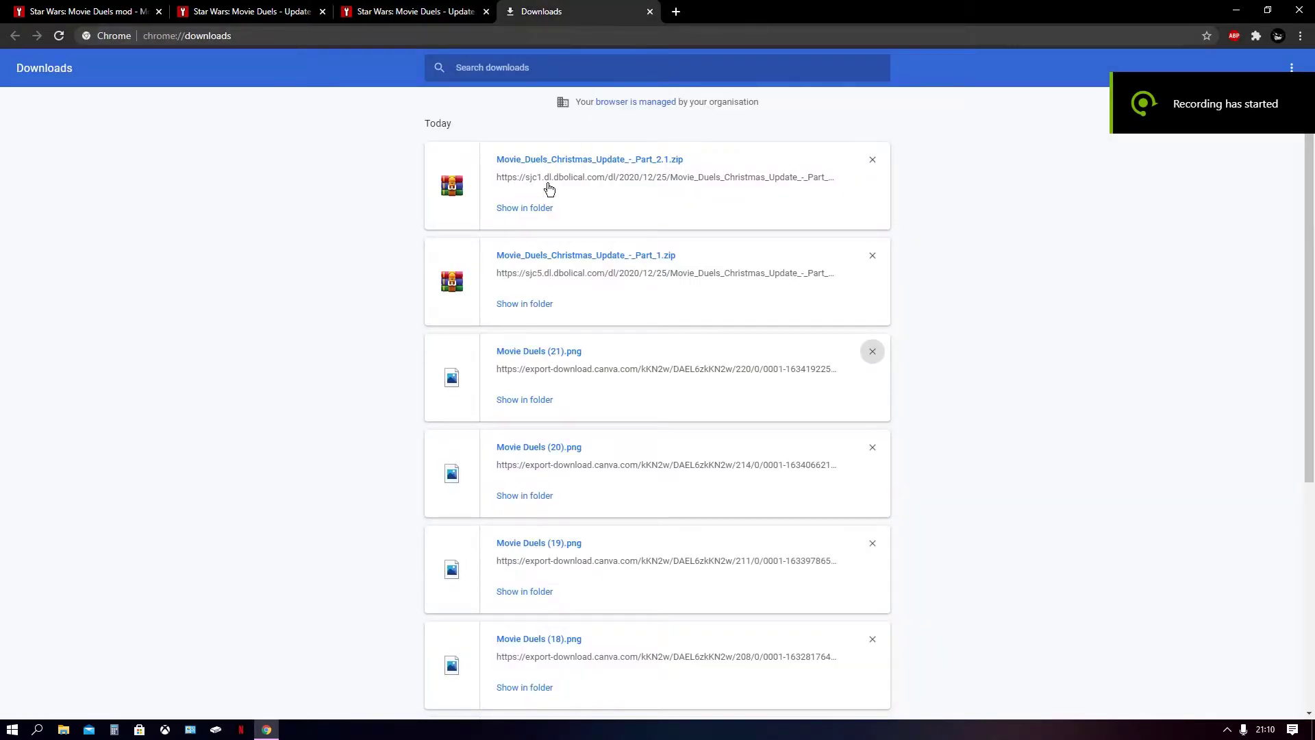
{"action": "left_click", "coordinate": [603, 263]}
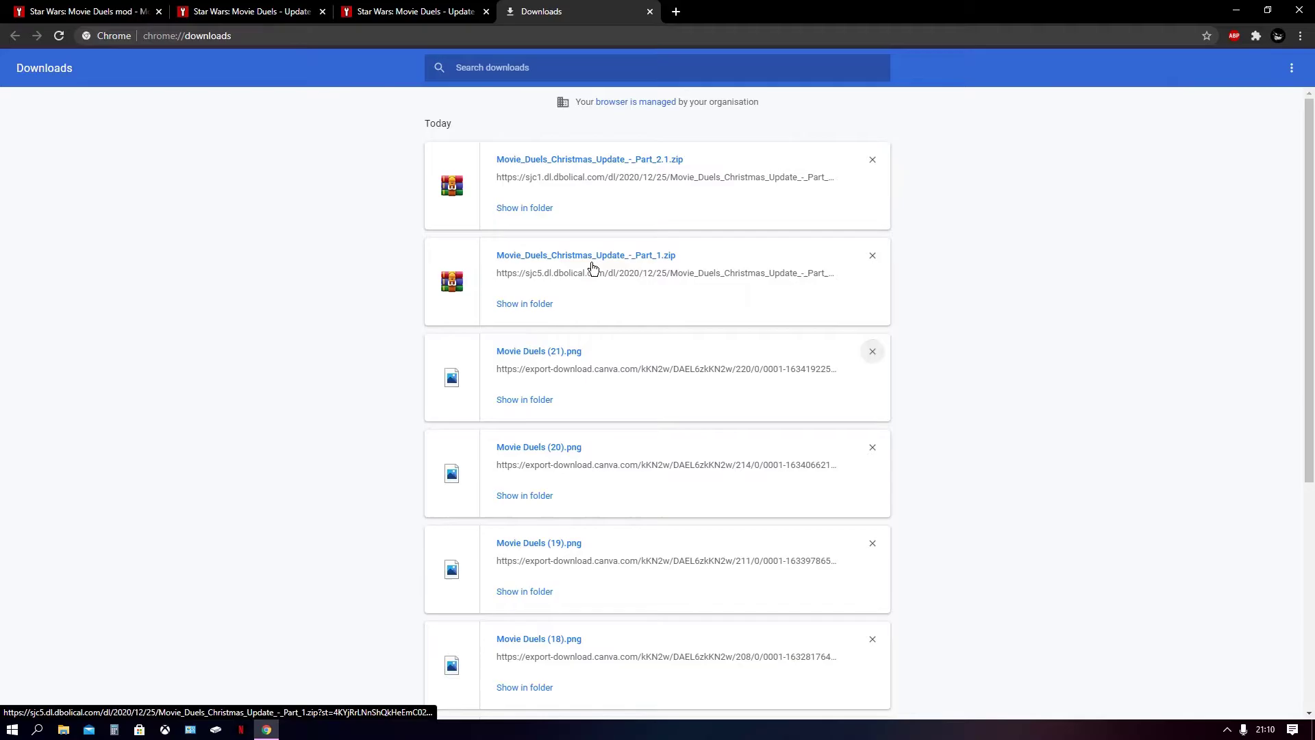
{"action": "left_click", "coordinate": [561, 167]}
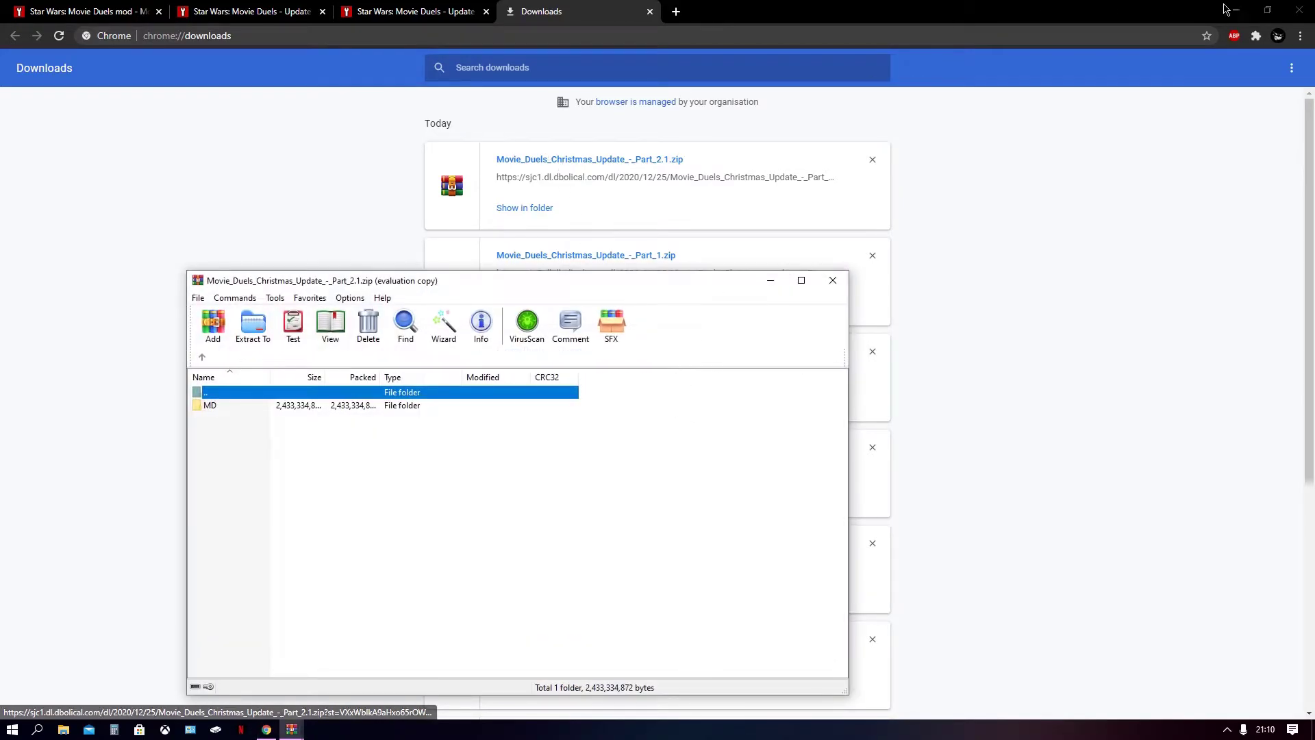
- Minimize Chrome, dismiss the WinRAR licence reminder, and place the Part 1 and Part 2.1 windows side by side
{"action": "left_click", "coordinate": [1237, 10]}
{"action": "left_click", "coordinate": [727, 378]}
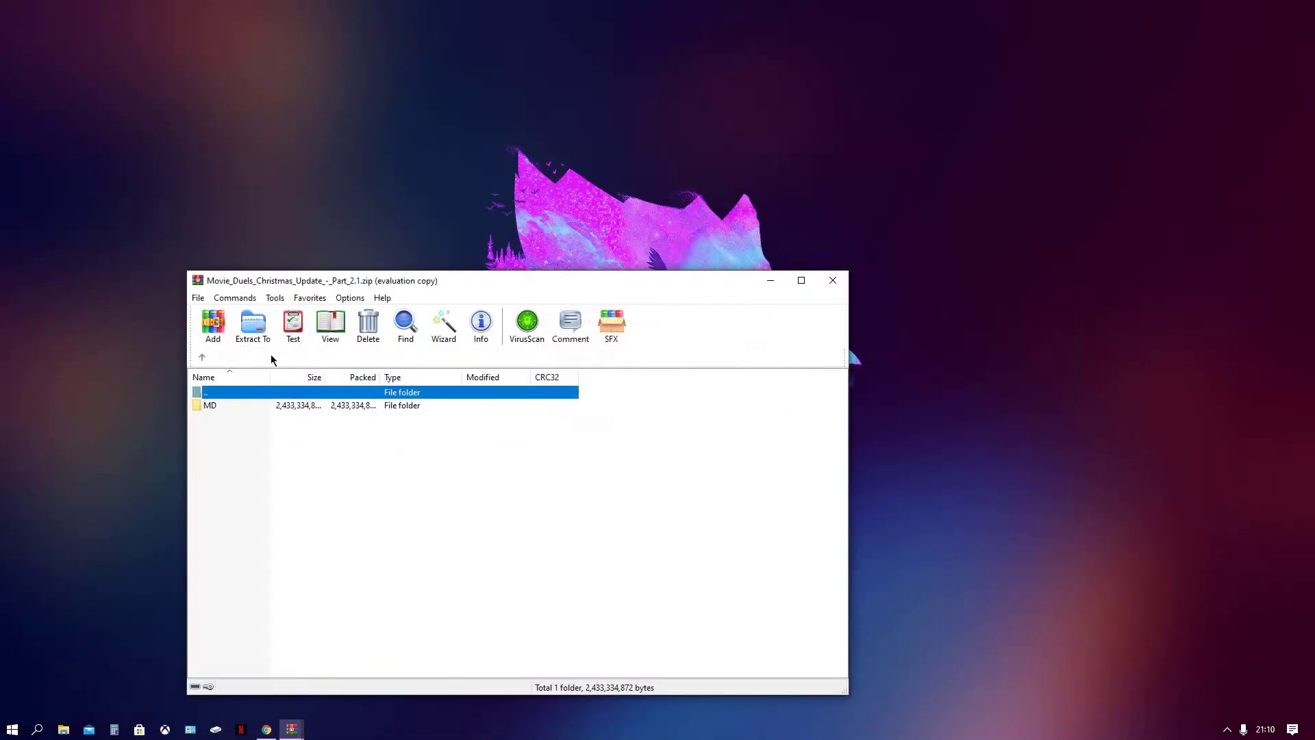
{"action": "left_click_drag", "start_coordinate": [328, 289], "coordinate": [435, 186]}
{"action": "left_click_drag", "start_coordinate": [259, 281], "coordinate": [573, 189]}
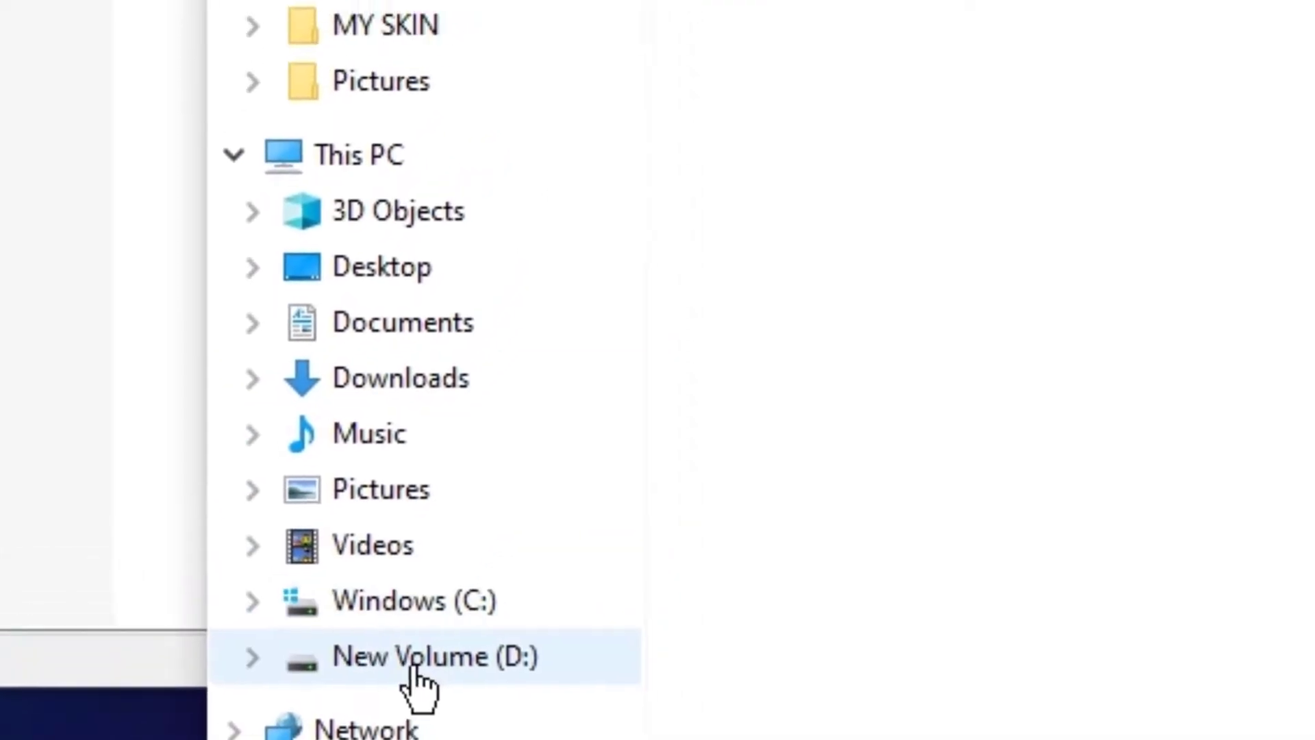
- Browse drive D to Steam > steamapps > common > Jedi Academy > GameData
{"action": "left_click", "coordinate": [413, 661]}
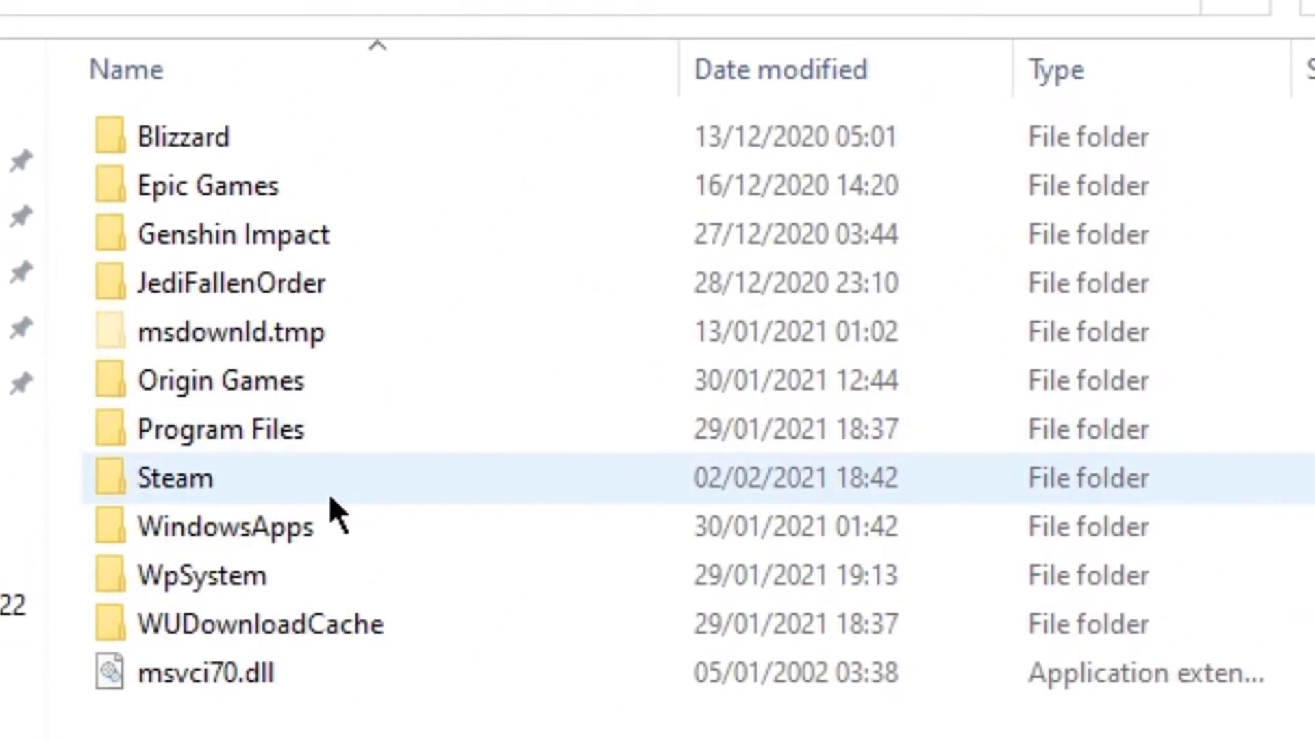
{"action": "left_click", "coordinate": [249, 474]}
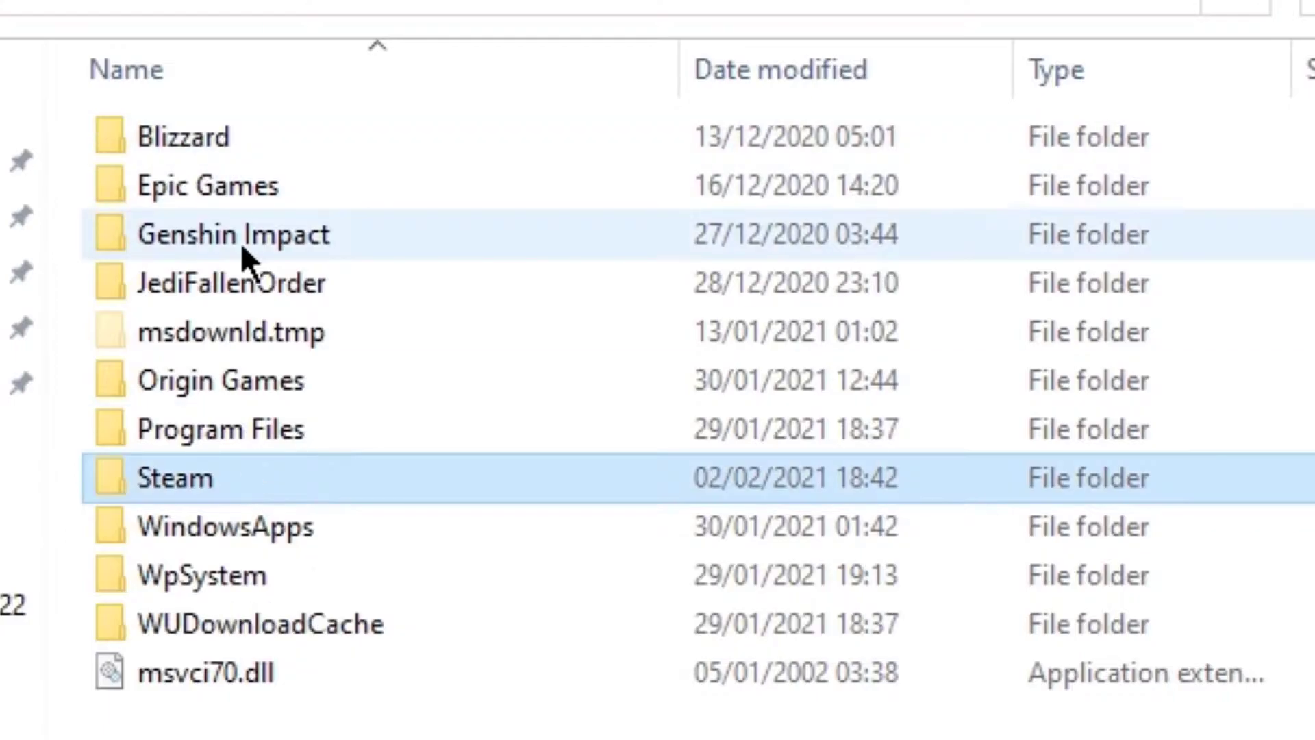
{"action": "double_click", "coordinate": [194, 475]}
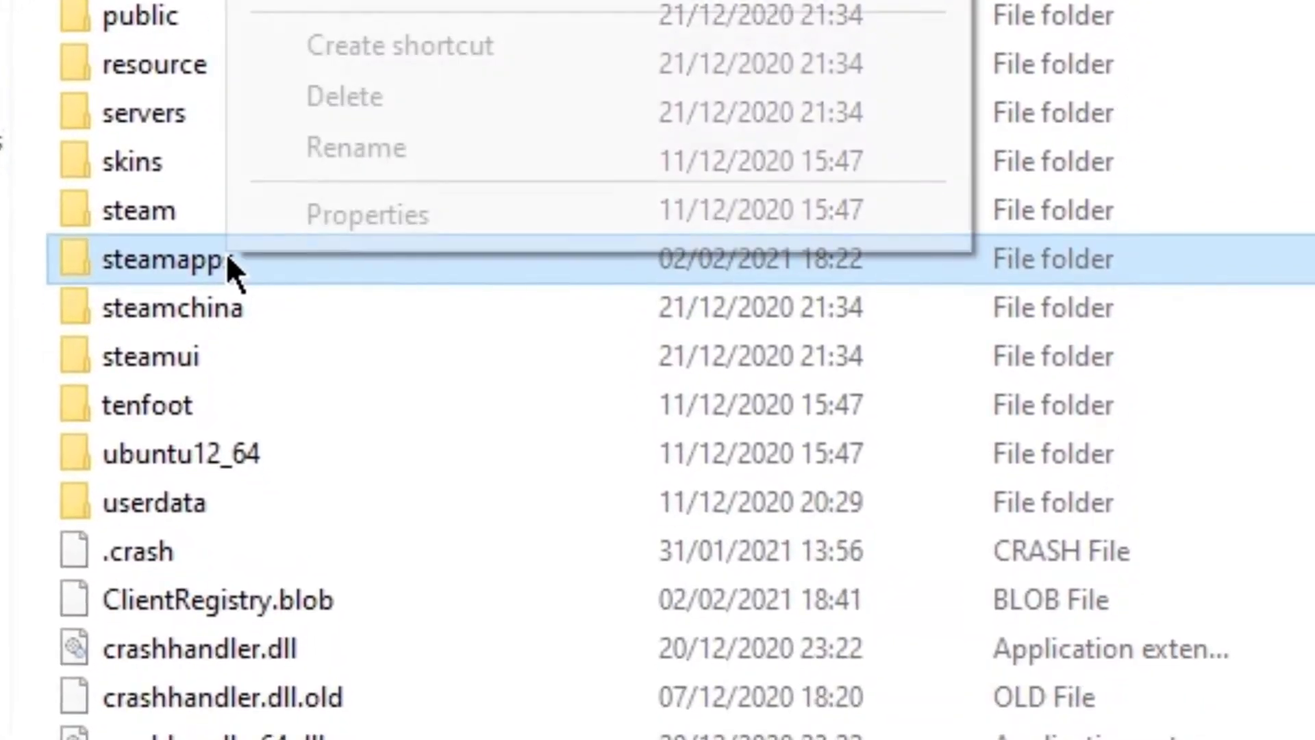
{"action": "double_click", "coordinate": [241, 473]}
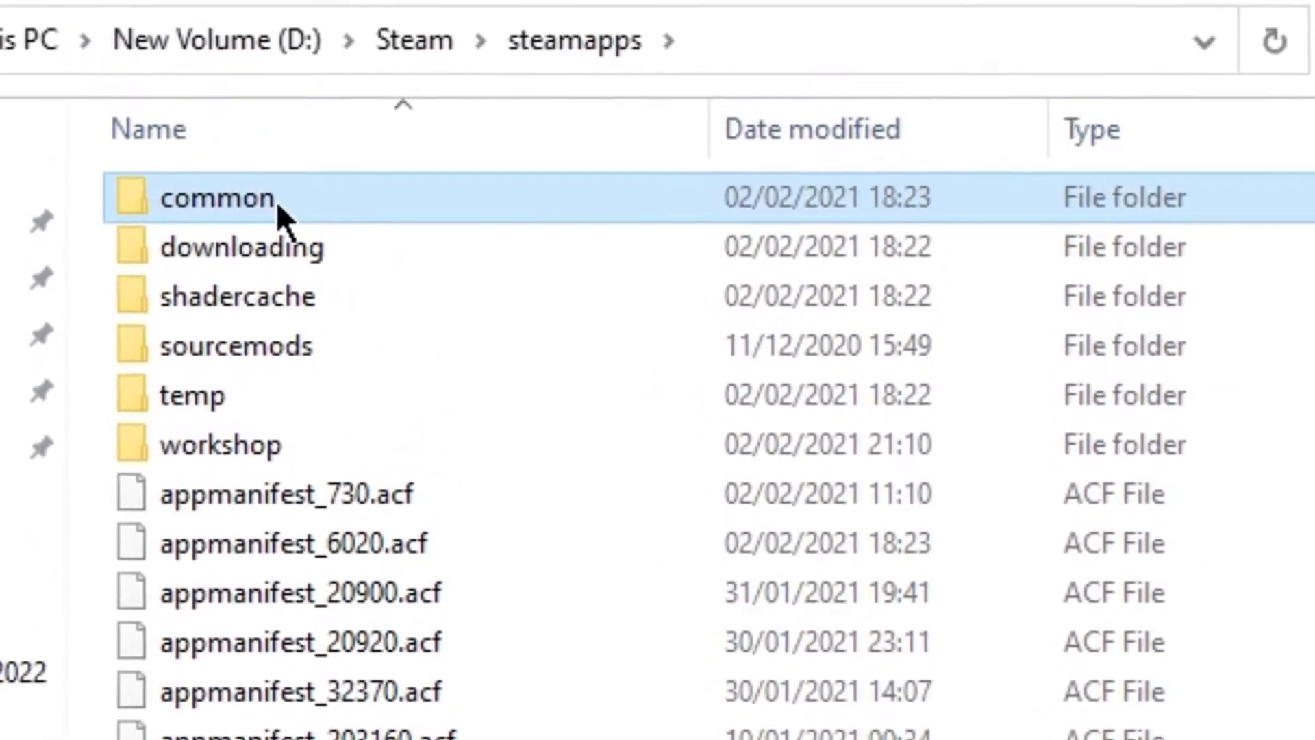
{"action": "double_click", "coordinate": [277, 200]}
{"action": "double_click", "coordinate": [434, 293]}
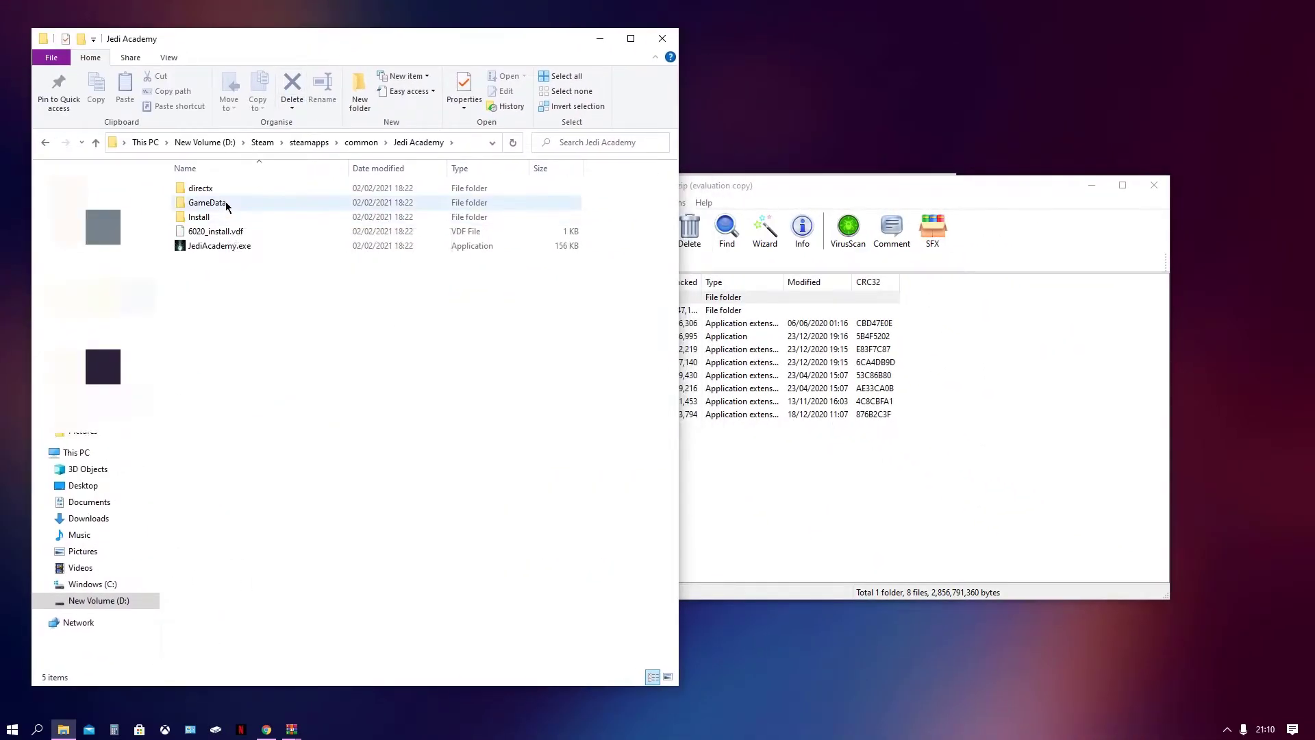
{"action": "double_click", "coordinate": [227, 206]}
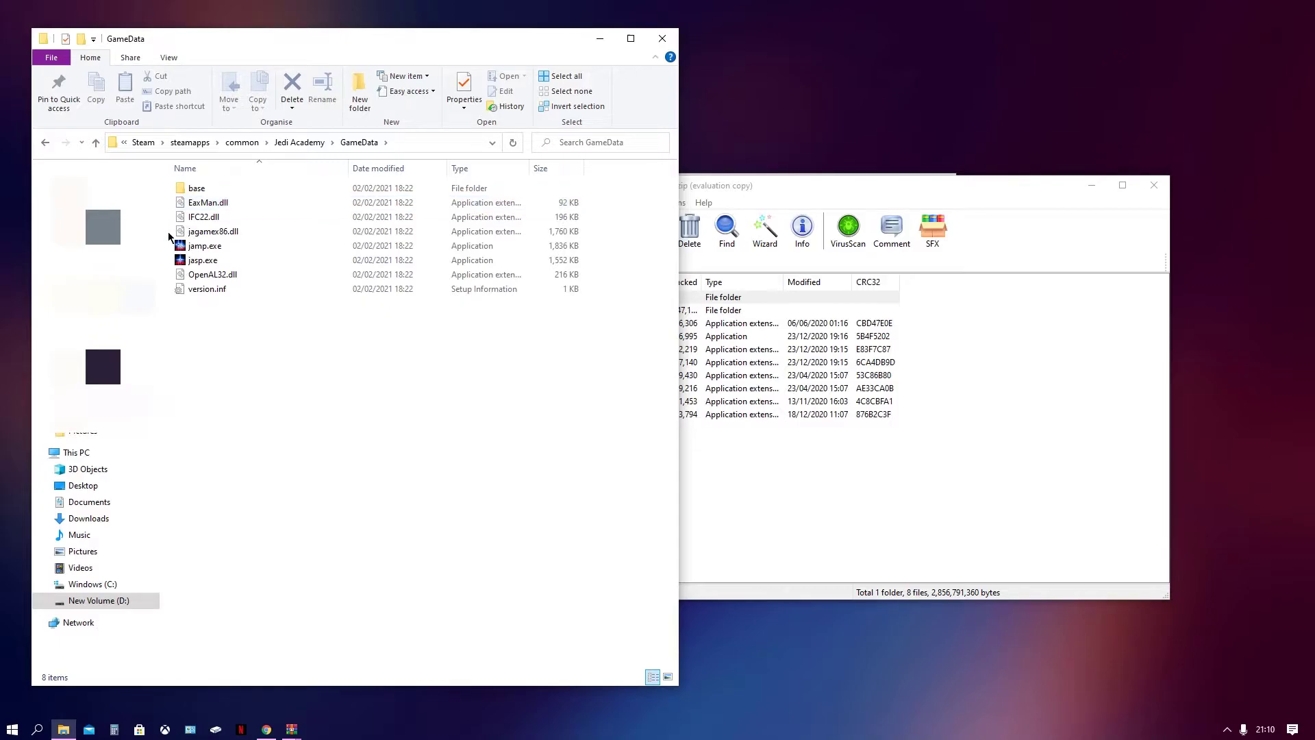
{"action": "double_click", "coordinate": [235, 188]}
{"action": "left_click", "coordinate": [353, 141]}
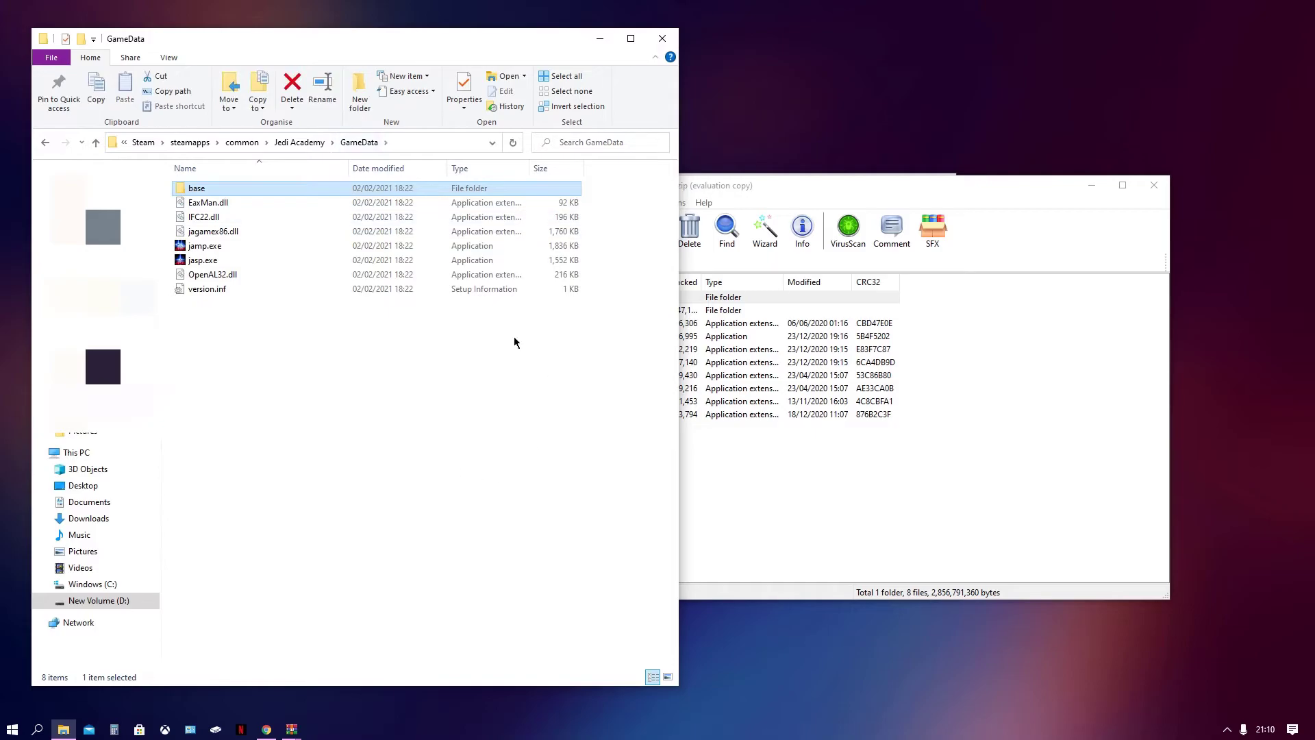
{"action": "left_click", "coordinate": [752, 508]}
- Position the Part 1 archive window beside Explorer, with Explorer showing GameData
{"action": "left_click_drag", "start_coordinate": [765, 196], "coordinate": [812, 207]}
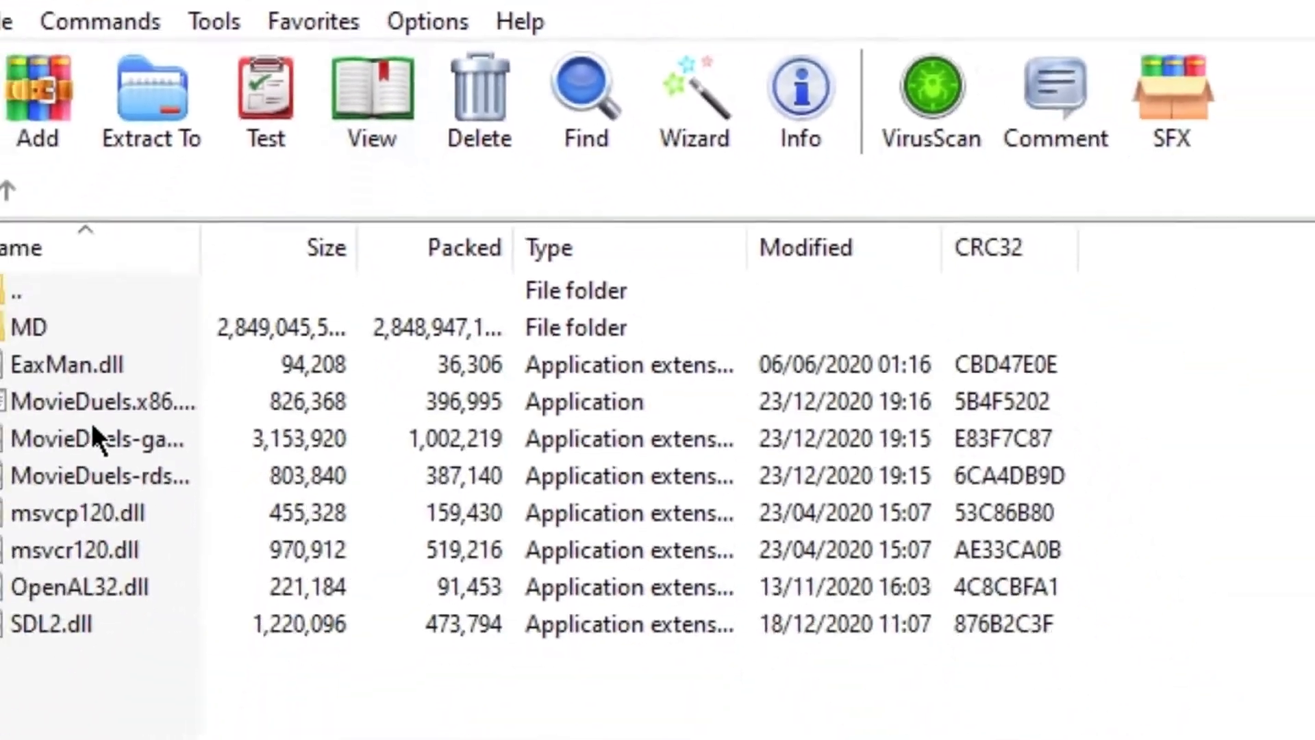
{"action": "left_click_drag", "start_coordinate": [118, 549], "coordinate": [119, 219]}
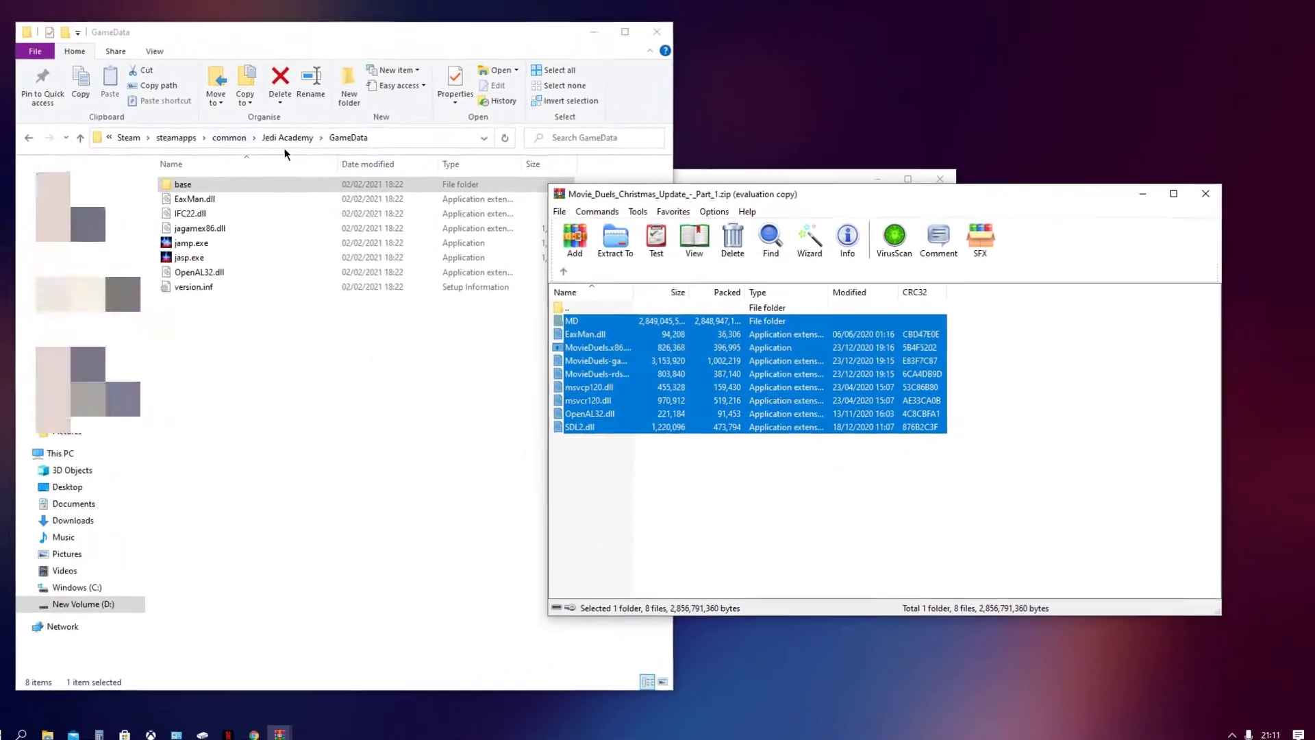
{"action": "left_click", "coordinate": [285, 148]}
{"action": "left_click", "coordinate": [306, 141]}
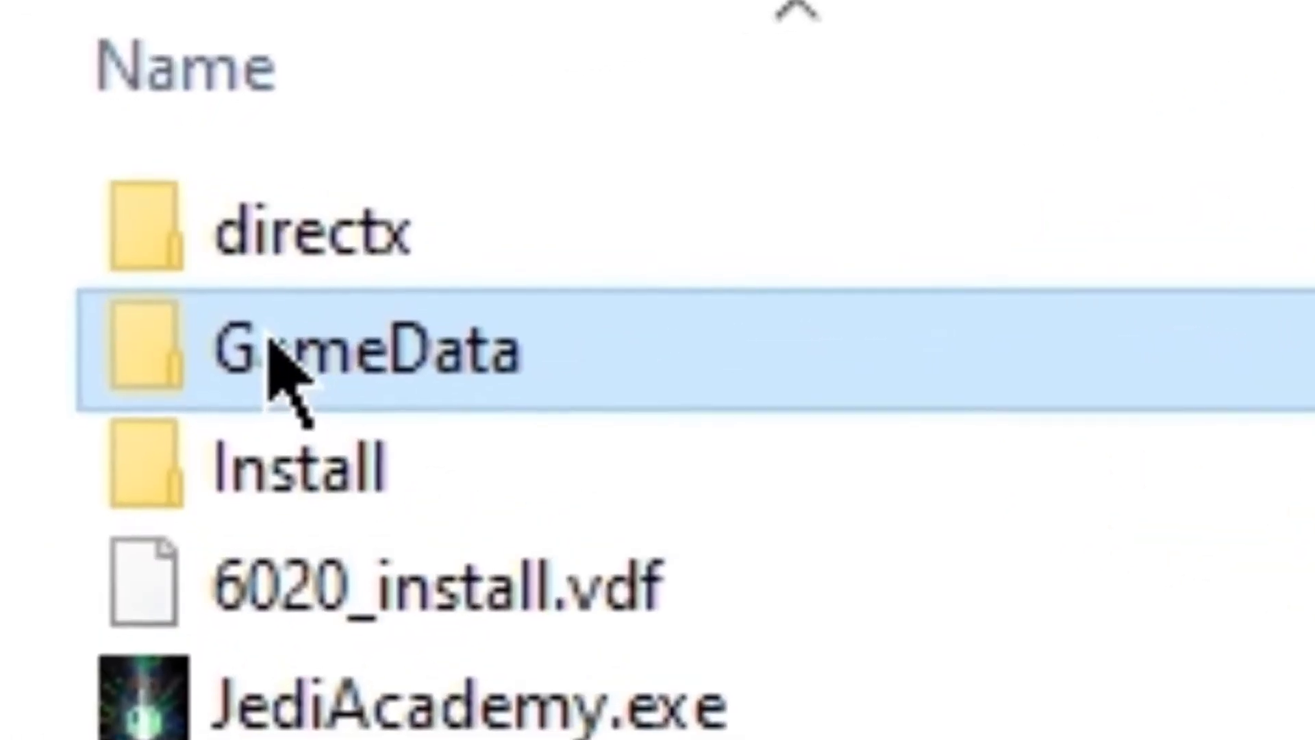
{"action": "double_click", "coordinate": [796, 360]}
{"action": "left_click", "coordinate": [202, 263]}
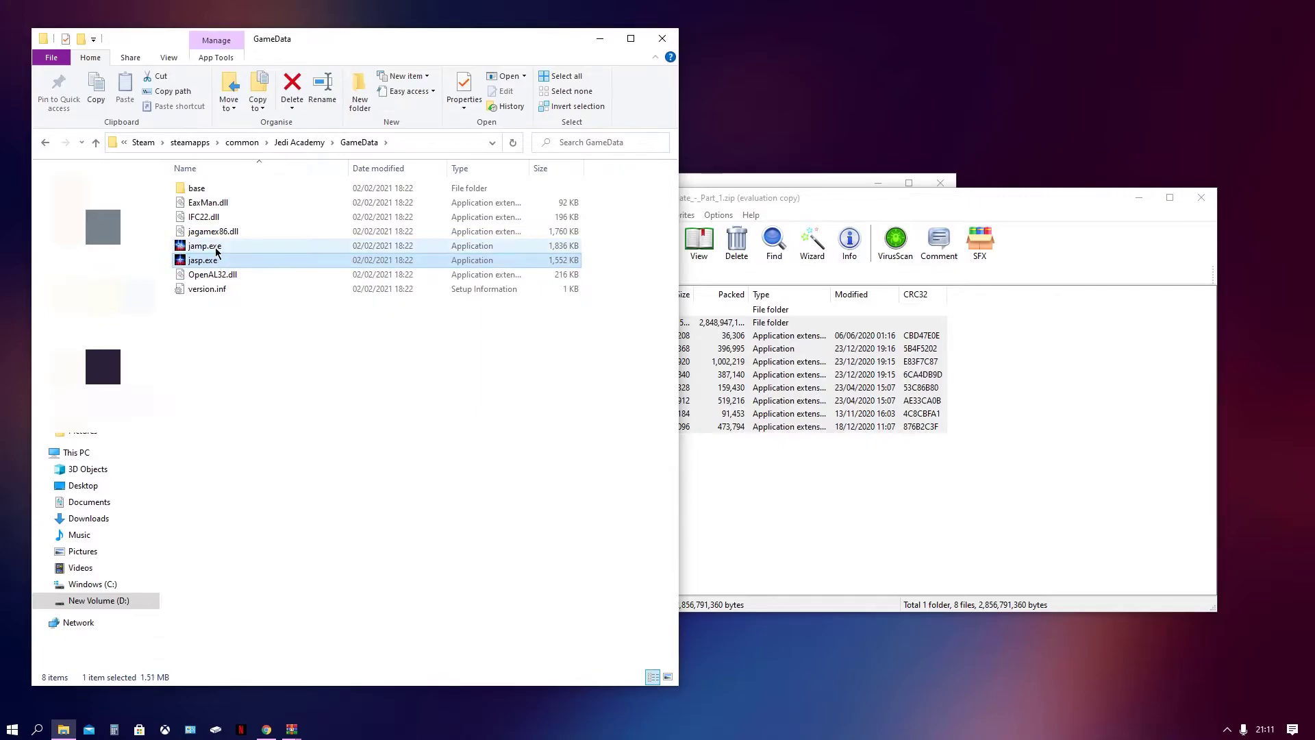
{"action": "left_click", "coordinate": [206, 245]}
- Drag the MD folder and eight files into GameData, replacing the two same-name files
{"action": "left_click", "coordinate": [779, 500]}
{"action": "left_click", "coordinate": [705, 468]}
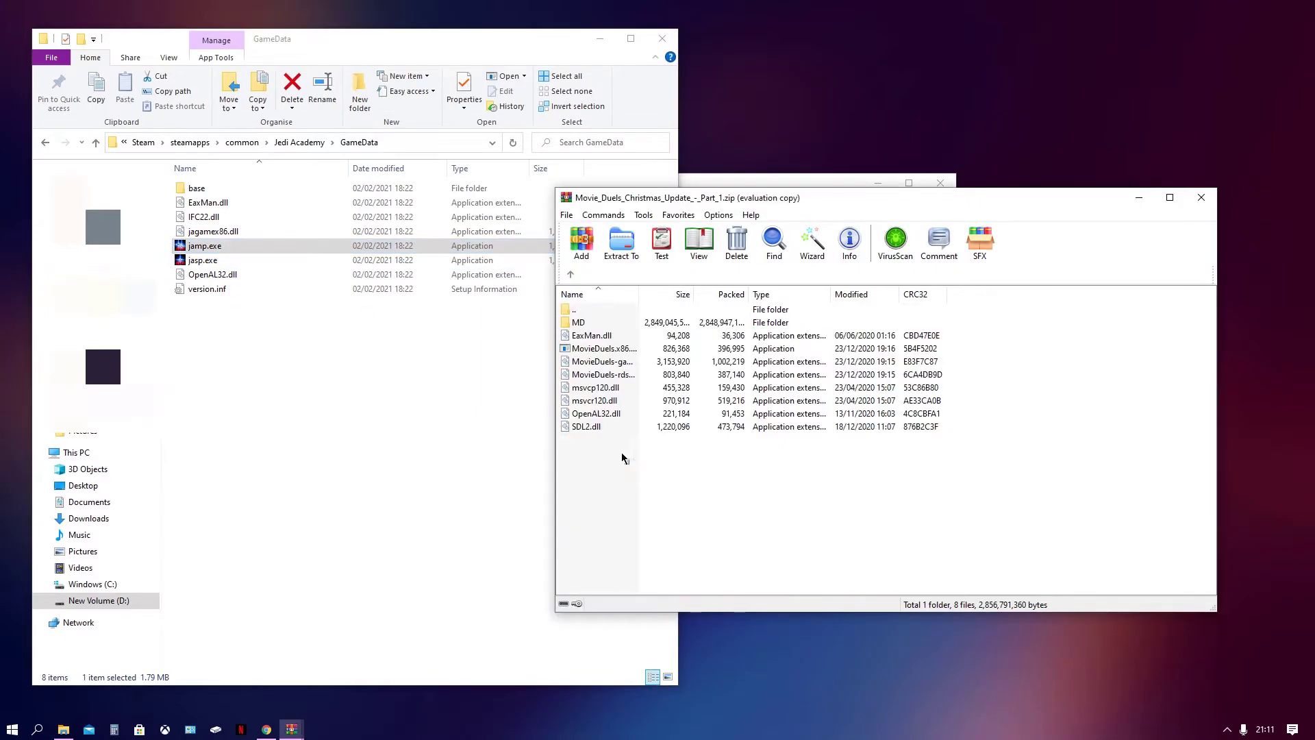
{"action": "left_click_drag", "start_coordinate": [623, 458], "coordinate": [595, 345]}
{"action": "left_click_drag", "start_coordinate": [353, 339], "coordinate": [351, 342]}
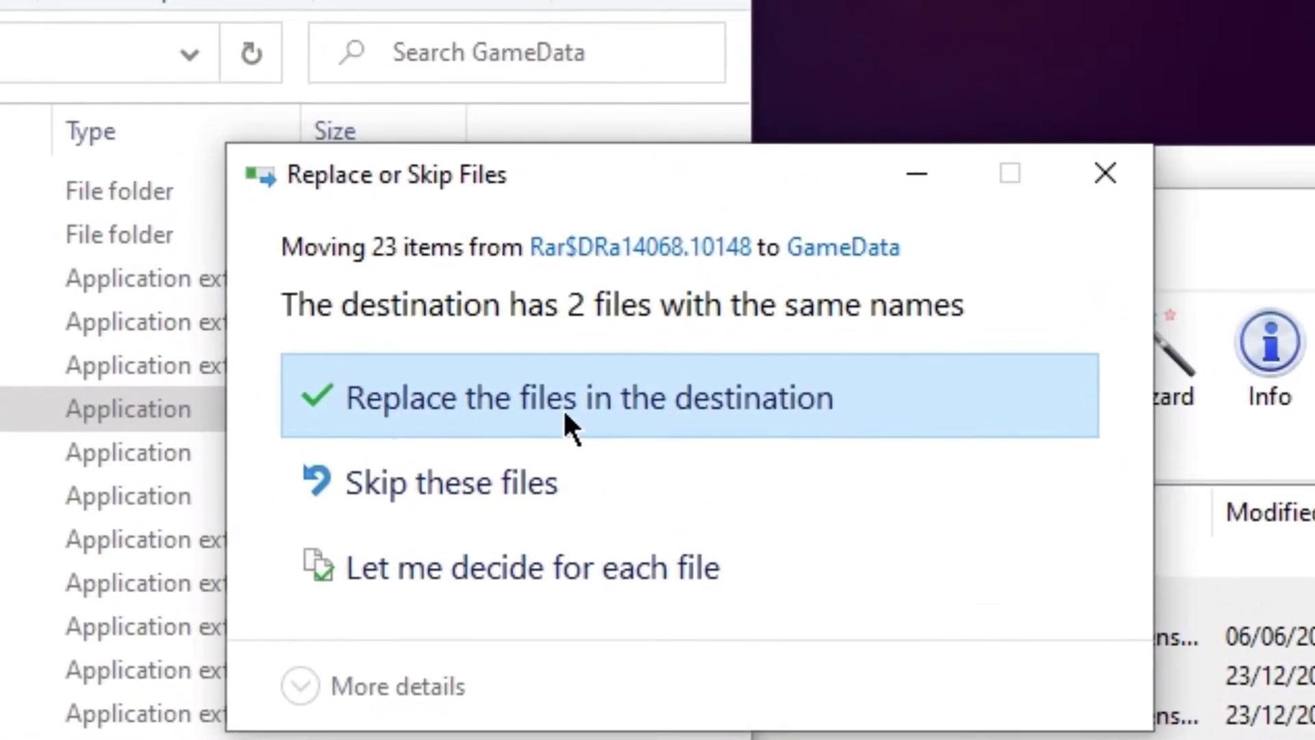
{"action": "left_click", "coordinate": [659, 411]}
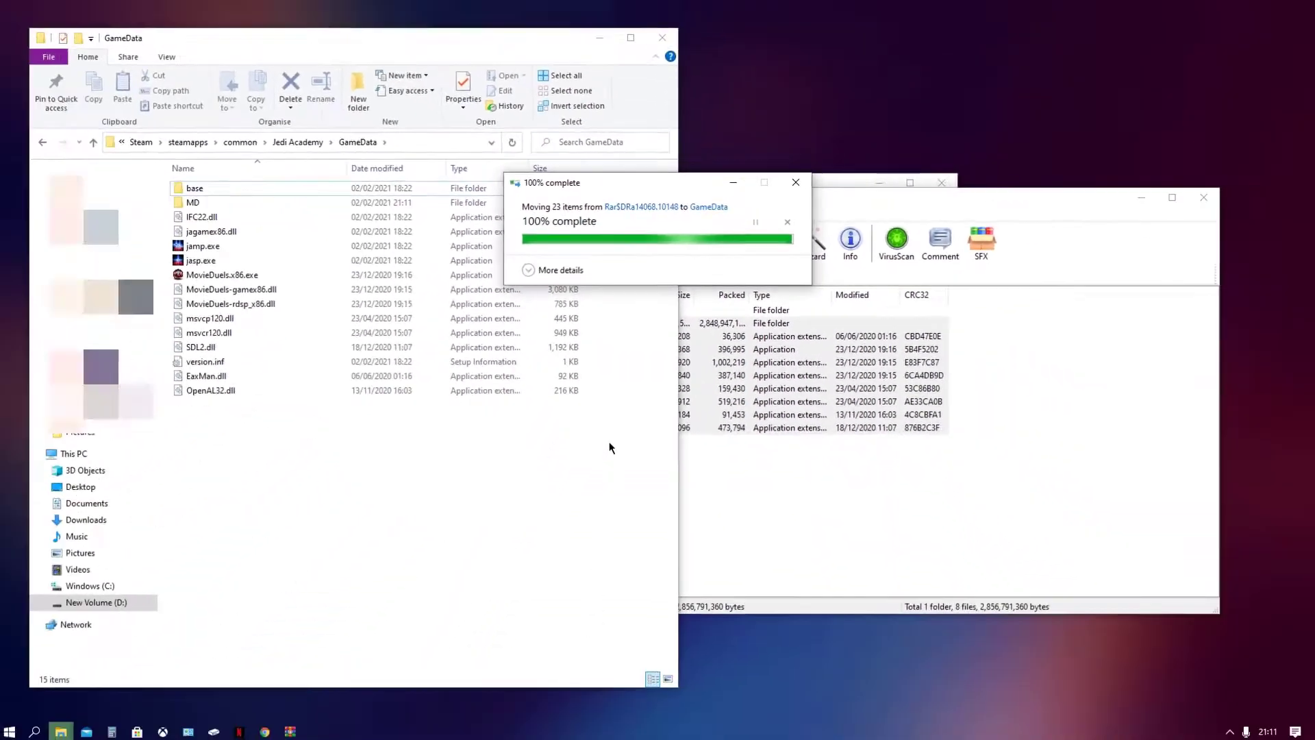
{"action": "left_click", "coordinate": [802, 493]}
{"action": "left_click_drag", "start_coordinate": [1057, 197], "coordinate": [877, 200]}
- Close the Part 1 archive and drag Part 2.1's MD folder into GameData, merging with the existing MD
{"action": "left_click", "coordinate": [1027, 207]}
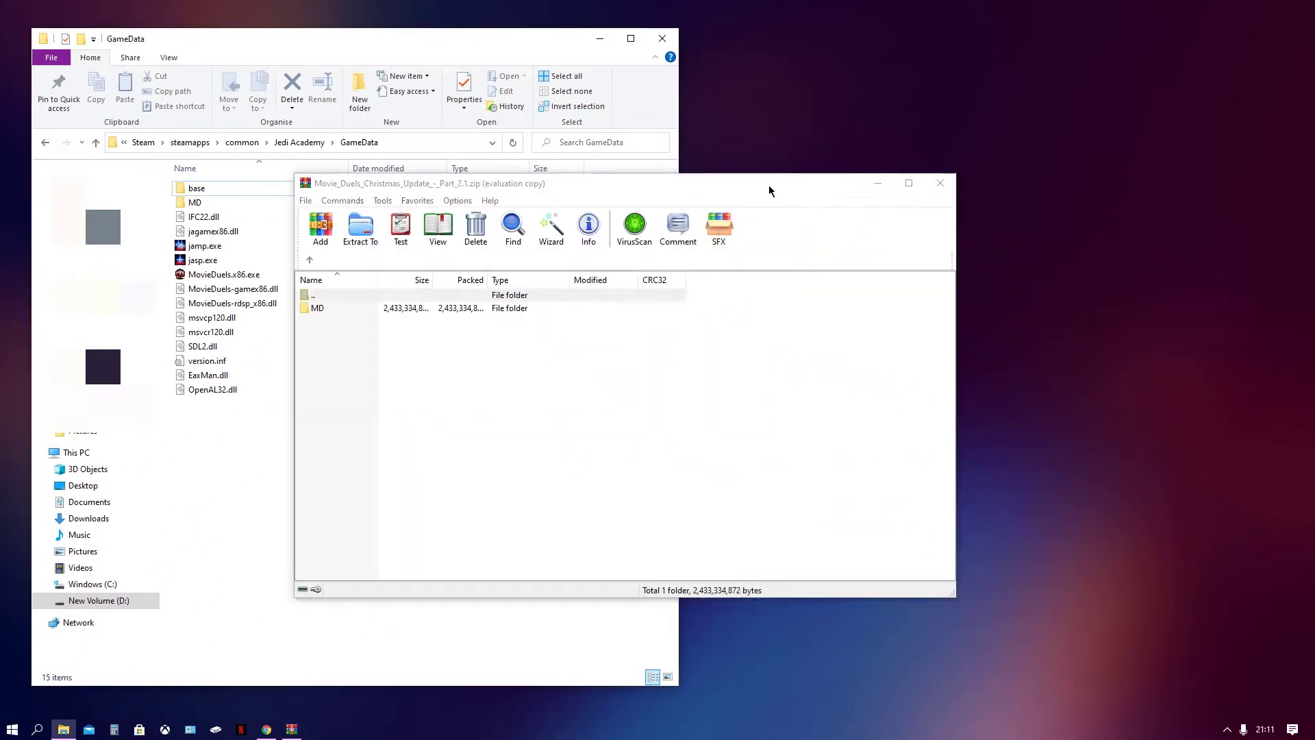
{"action": "left_click_drag", "start_coordinate": [772, 191], "coordinate": [1057, 187]}
{"action": "left_click", "coordinate": [600, 302]}
{"action": "double_click", "coordinate": [599, 302]}
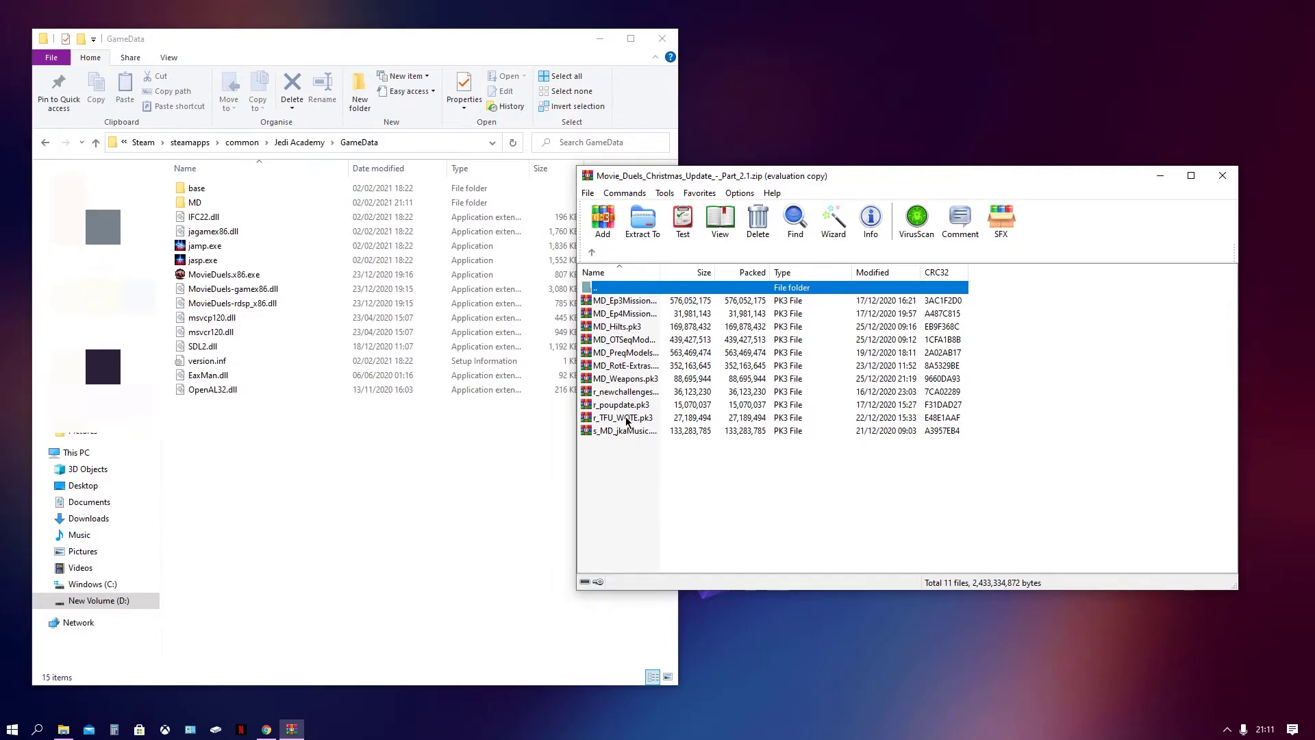
{"action": "left_click", "coordinate": [593, 254]}
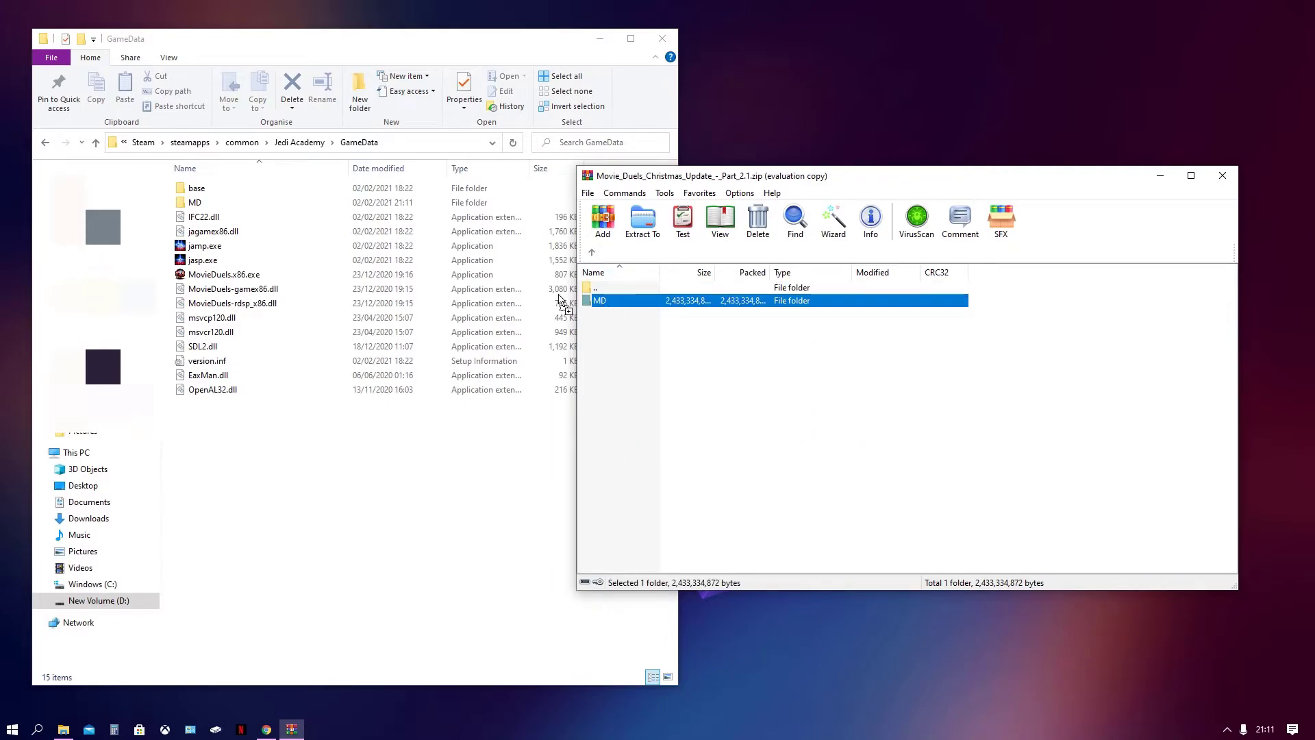
{"action": "left_click_drag", "start_coordinate": [349, 473], "coordinate": [336, 389]}
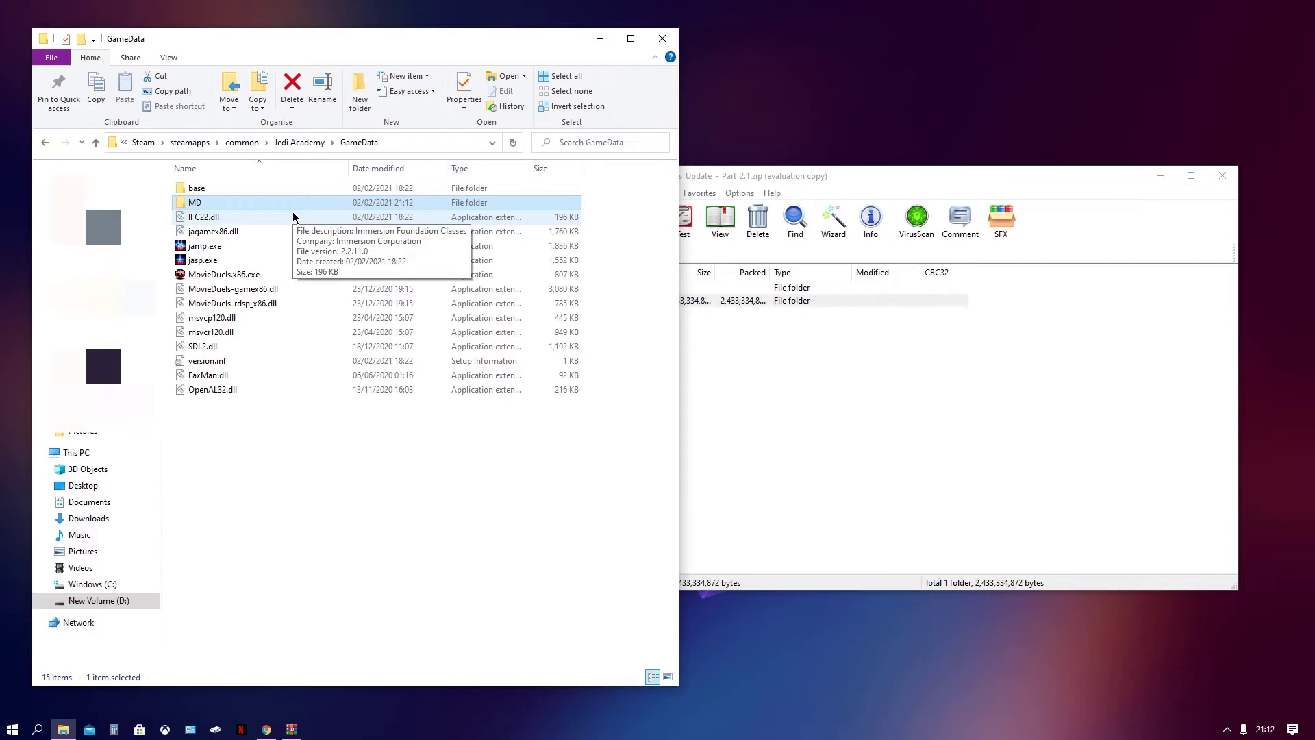
- Close the Part 2.1 archive and run MovieDuels.x86.exe from GameData
{"action": "left_click", "coordinate": [809, 458]}
{"action": "left_click_drag", "start_coordinate": [915, 186], "coordinate": [717, 189]}
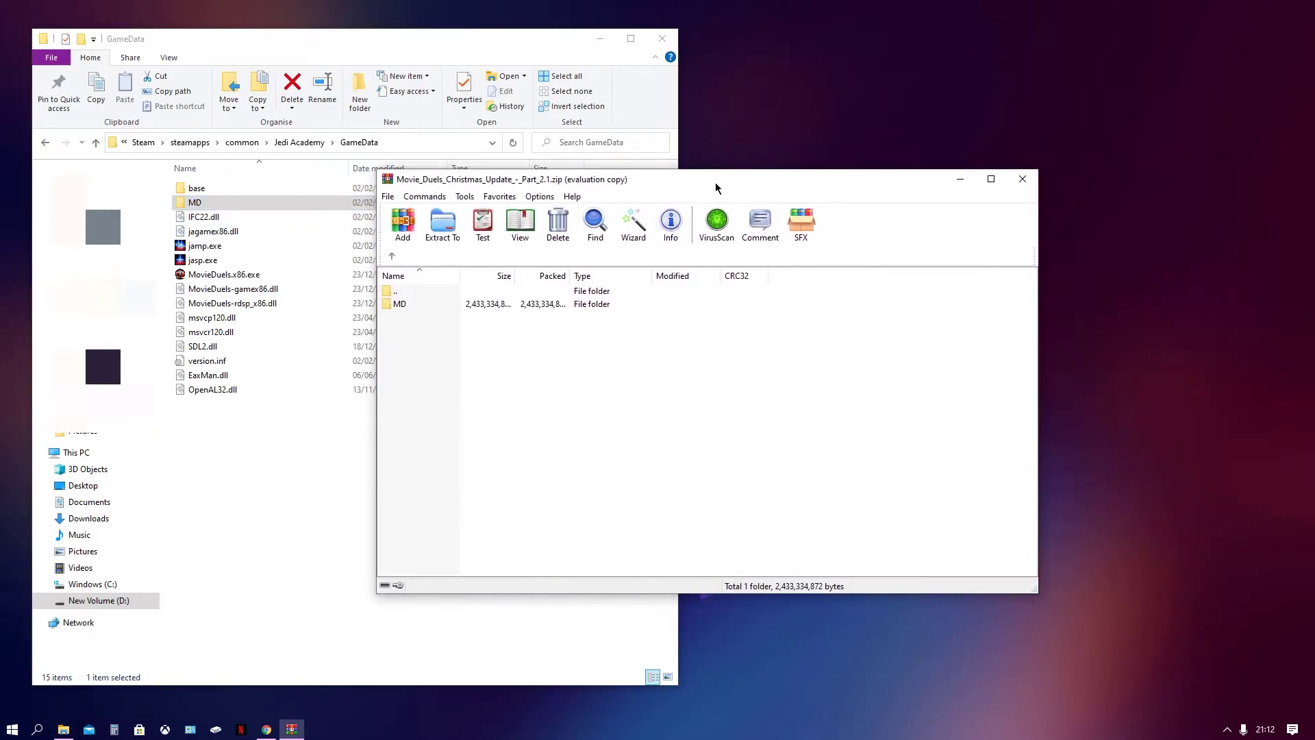
{"action": "left_click", "coordinate": [1032, 186]}
{"action": "left_click_drag", "start_coordinate": [367, 48], "coordinate": [655, 43]}
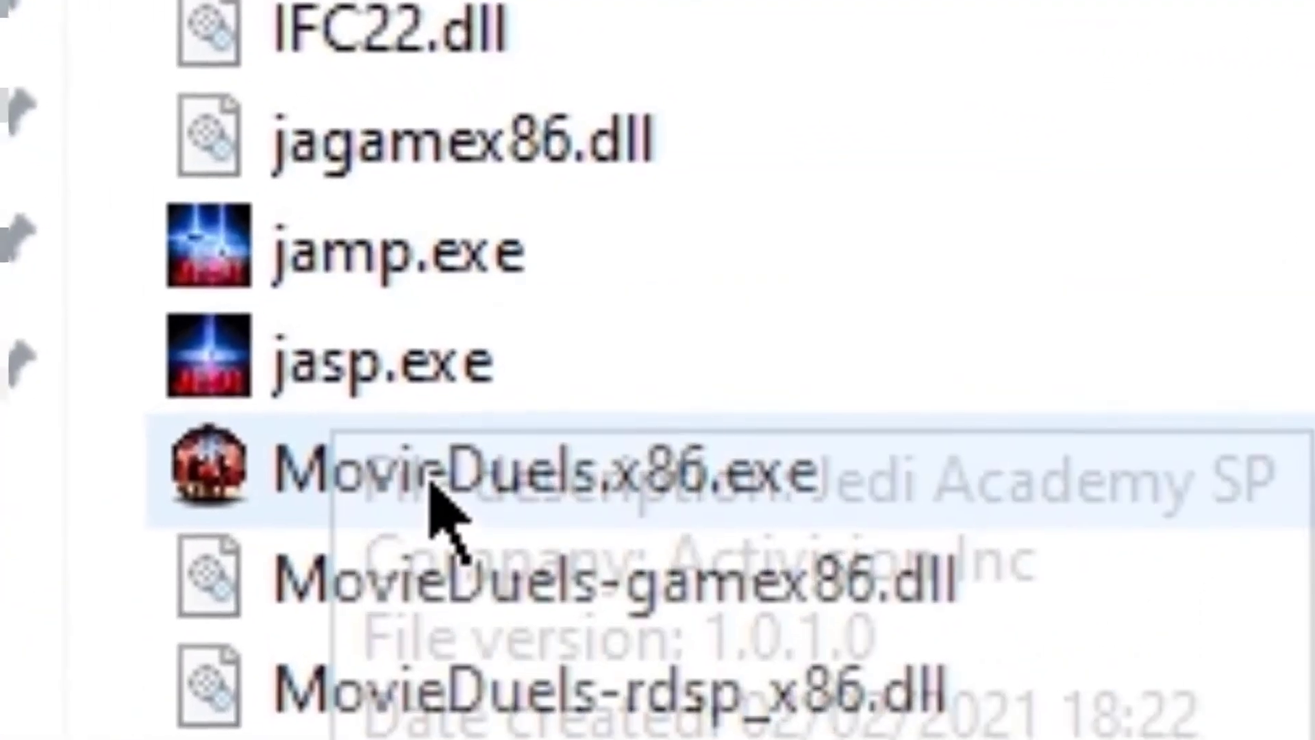
{"action": "left_click", "coordinate": [264, 468]}
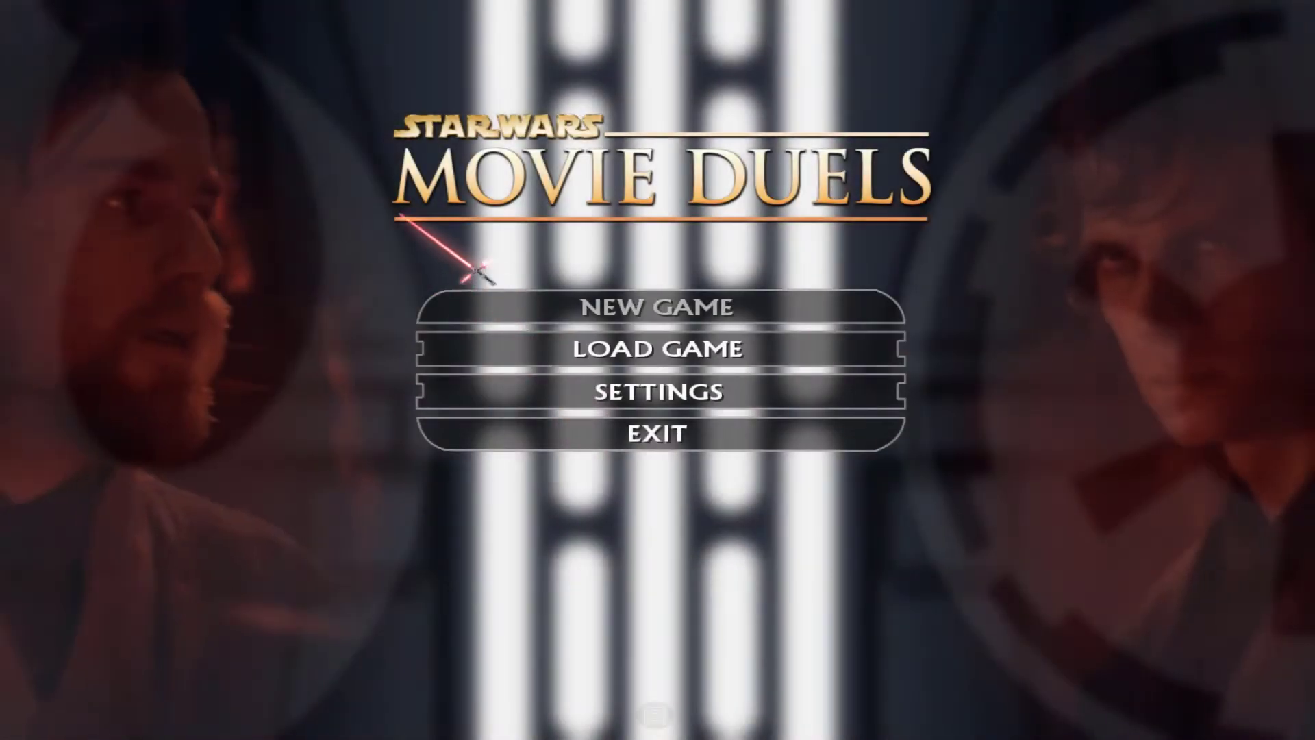
- Go from the main menu to the duel maps list and load Korriban – Tomb of Ragnos
{"action": "left_click", "coordinate": [587, 370]}
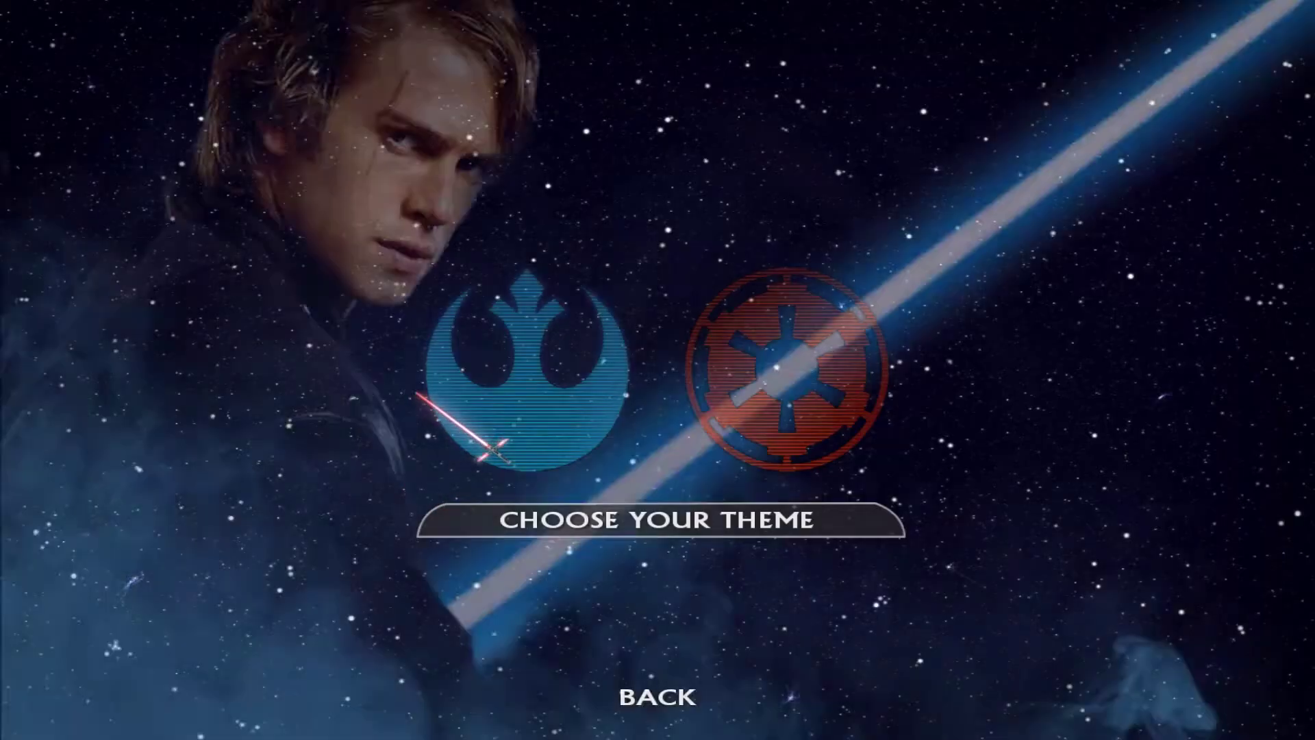
{"action": "left_click", "coordinate": [657, 696]}
{"action": "left_click", "coordinate": [329, 378]}
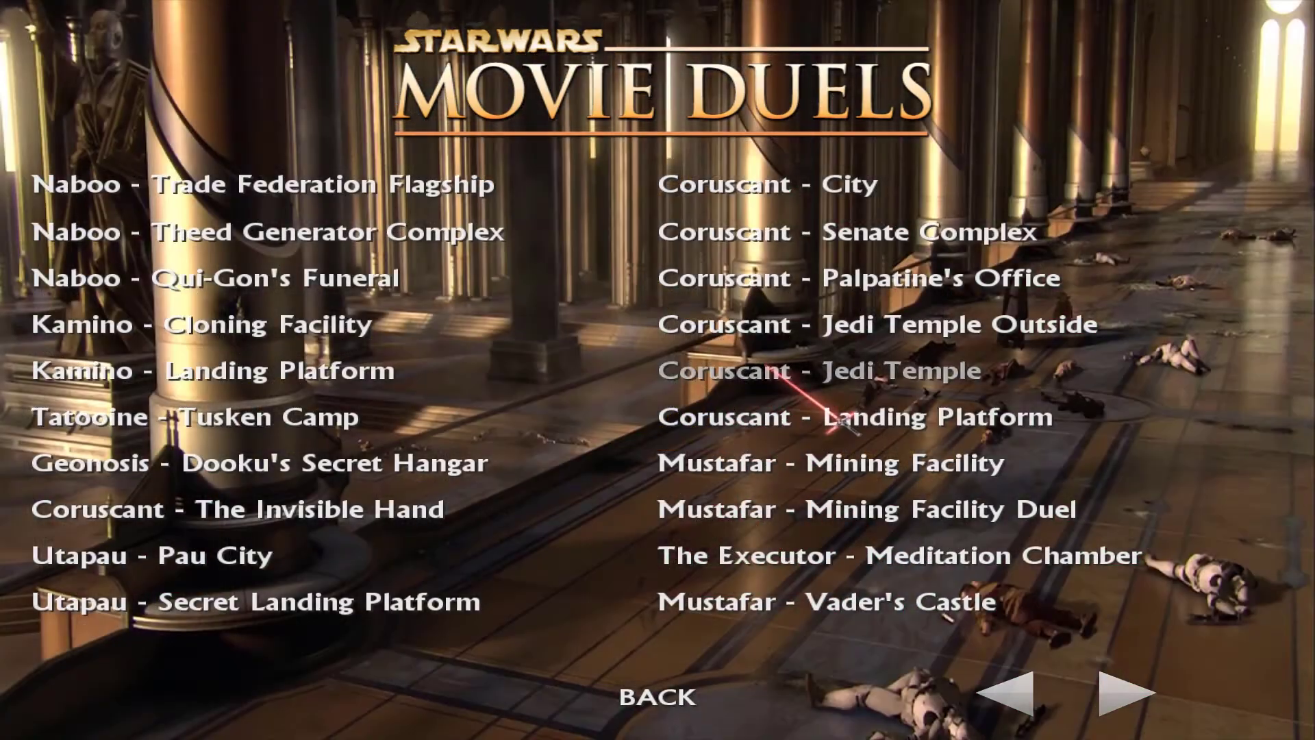
{"action": "key", "text": "Right"}
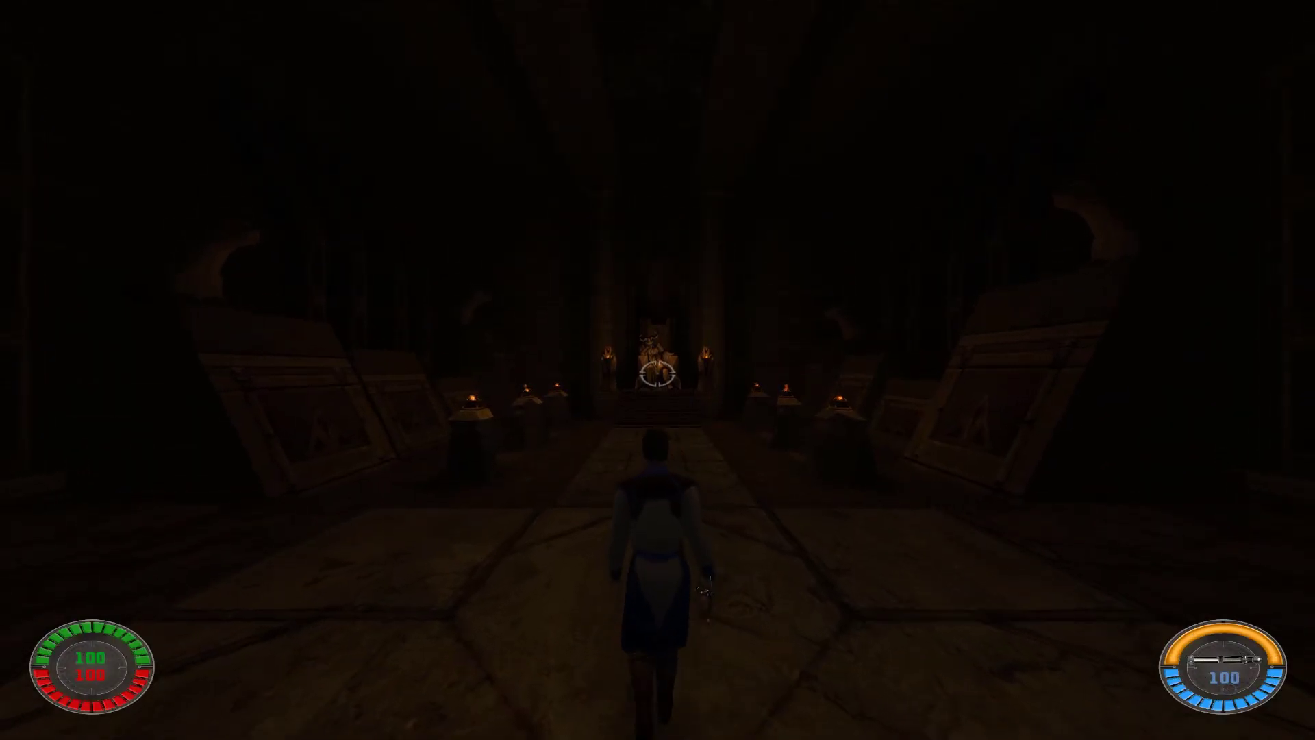
- Ignite the double-bladed lightsaber and charge along the walkway to the throne steps
{"action": "key", "text": "l"}
{"action": "key", "text": "w"}
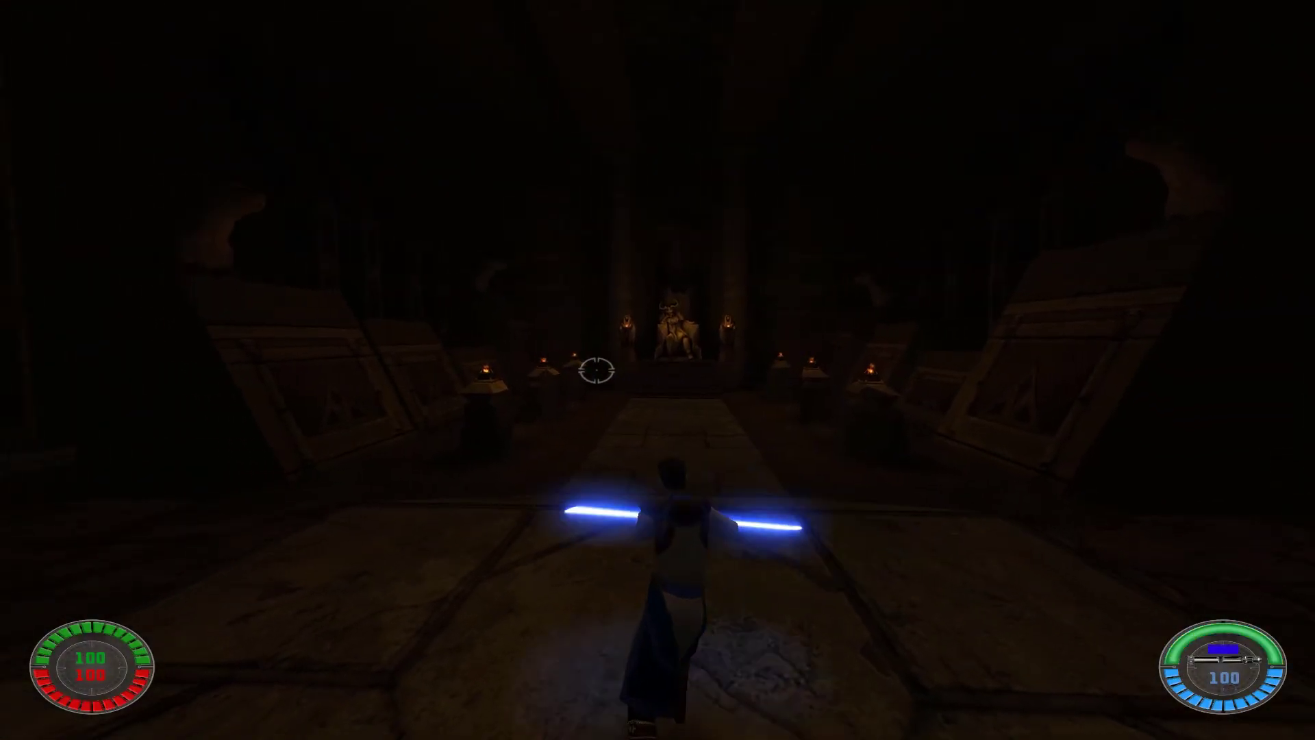
{"action": "key", "text": "w"}
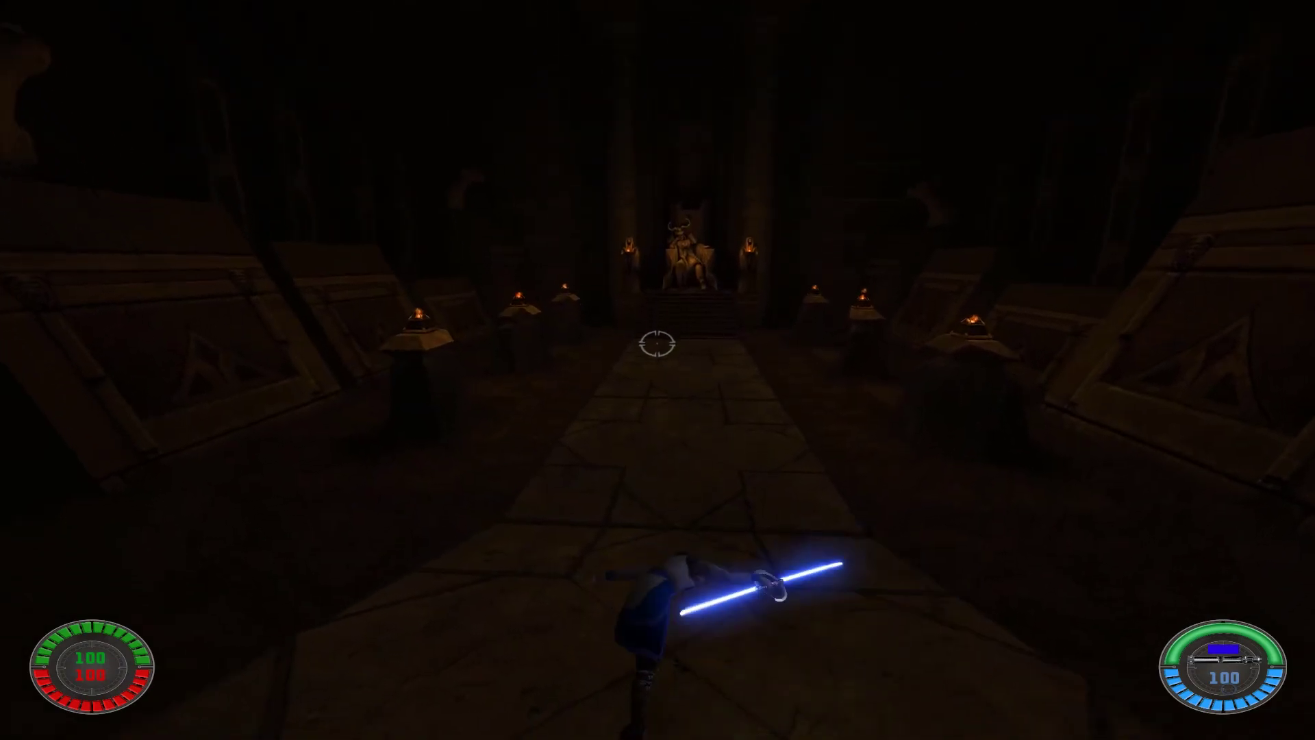
{"action": "key", "text": "w"}
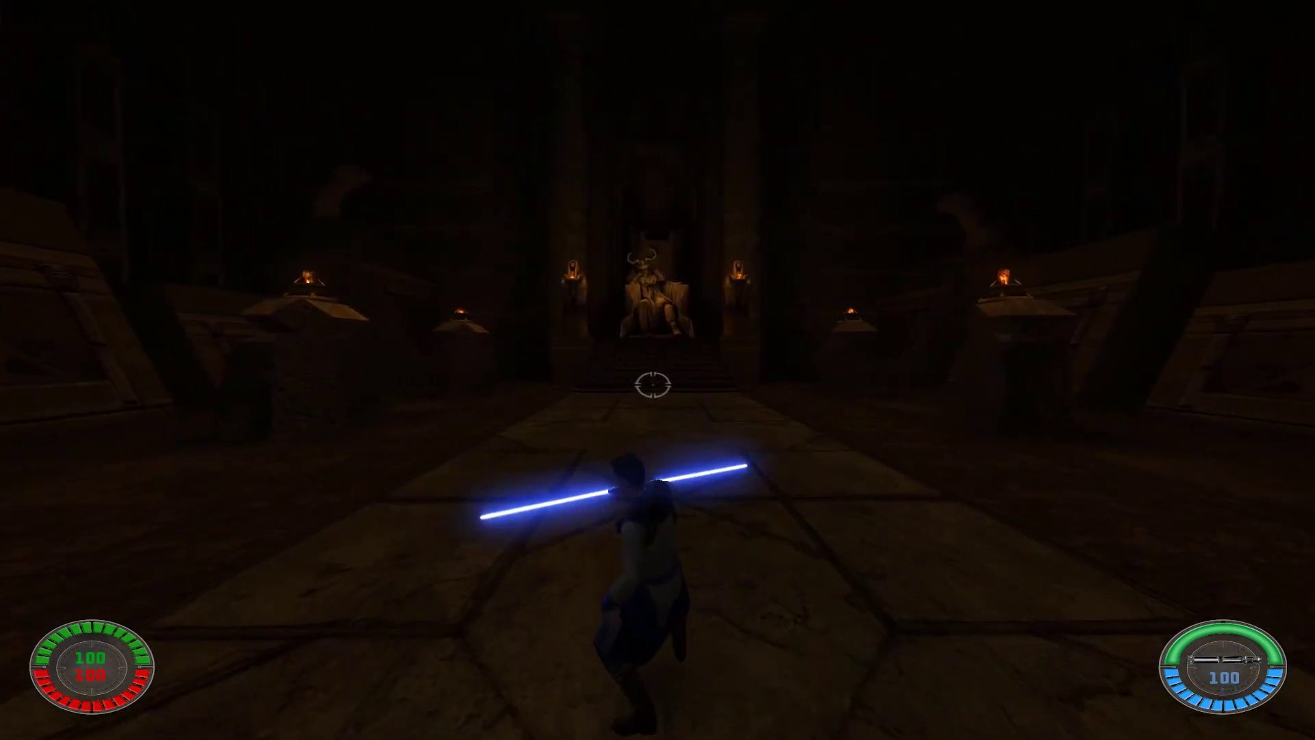
{"action": "key", "text": "w"}
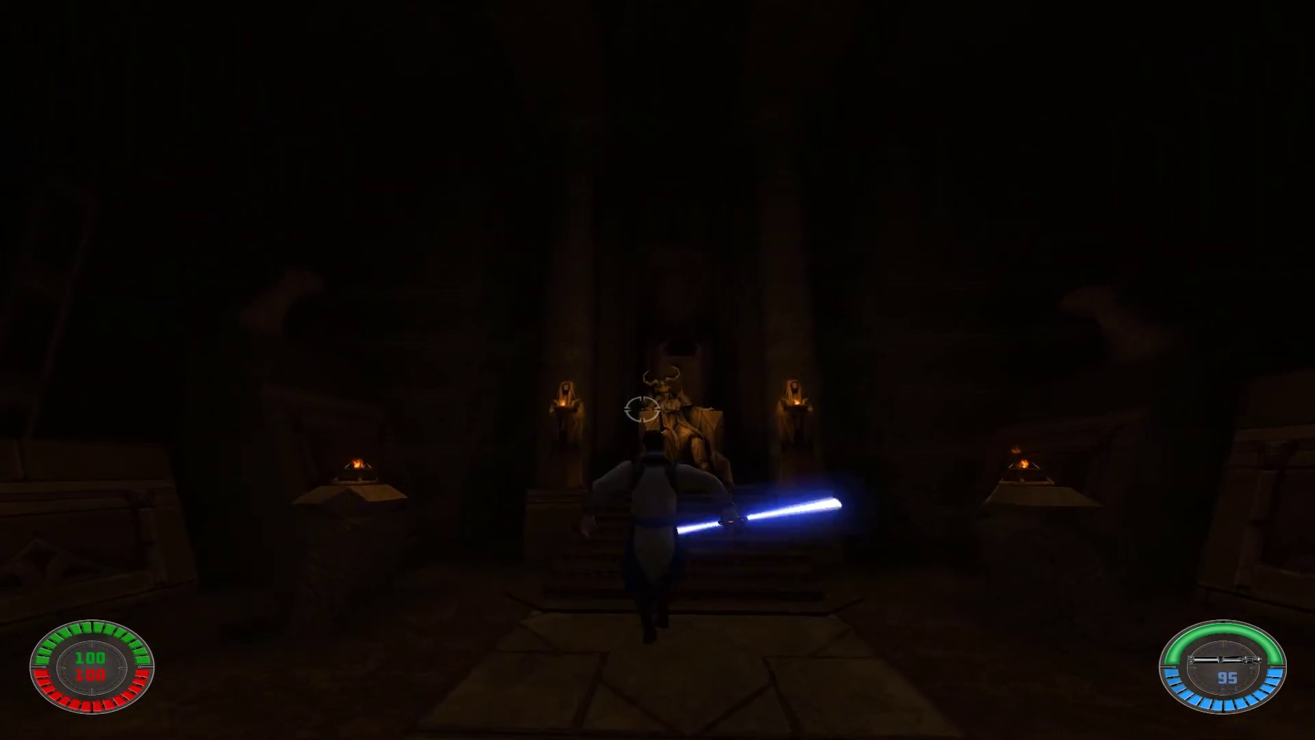
- Back away from the throne, switch off the saber, walk down the walkway, and throw the lightsaber
{"action": "key", "text": "s"}
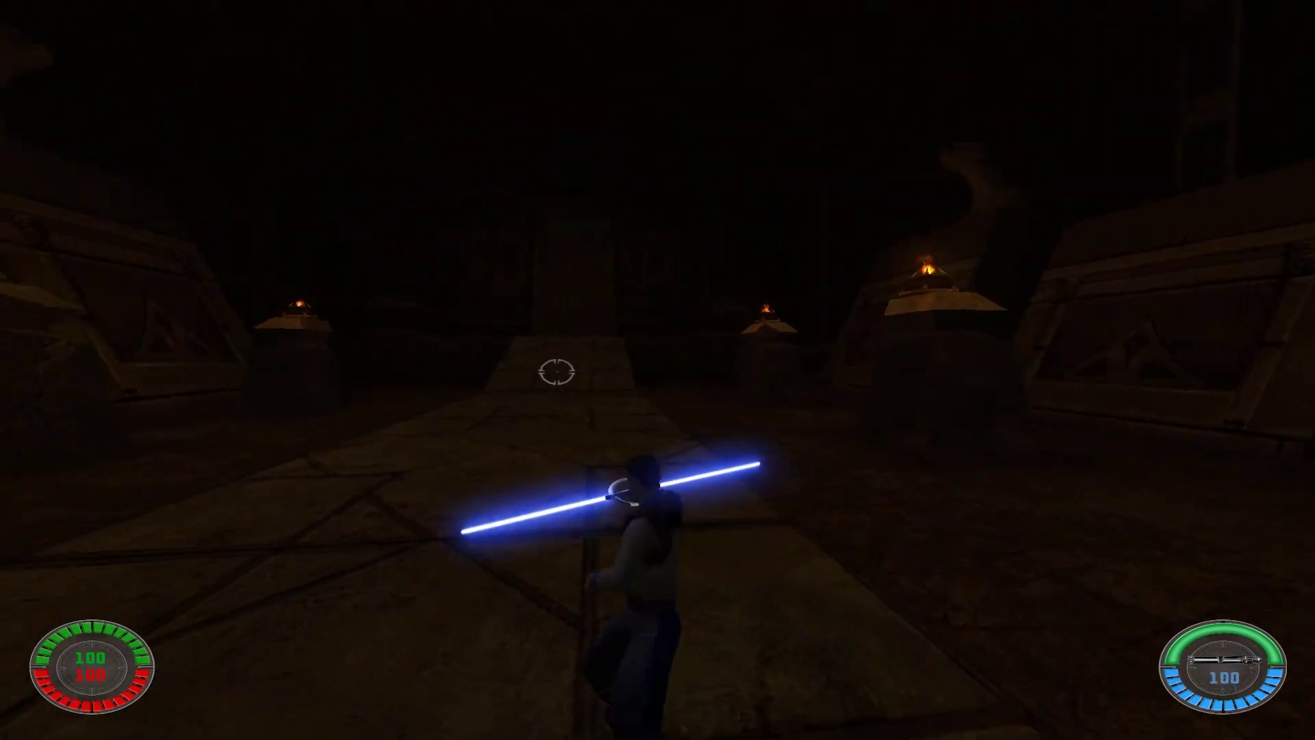
{"action": "key", "text": "w"}
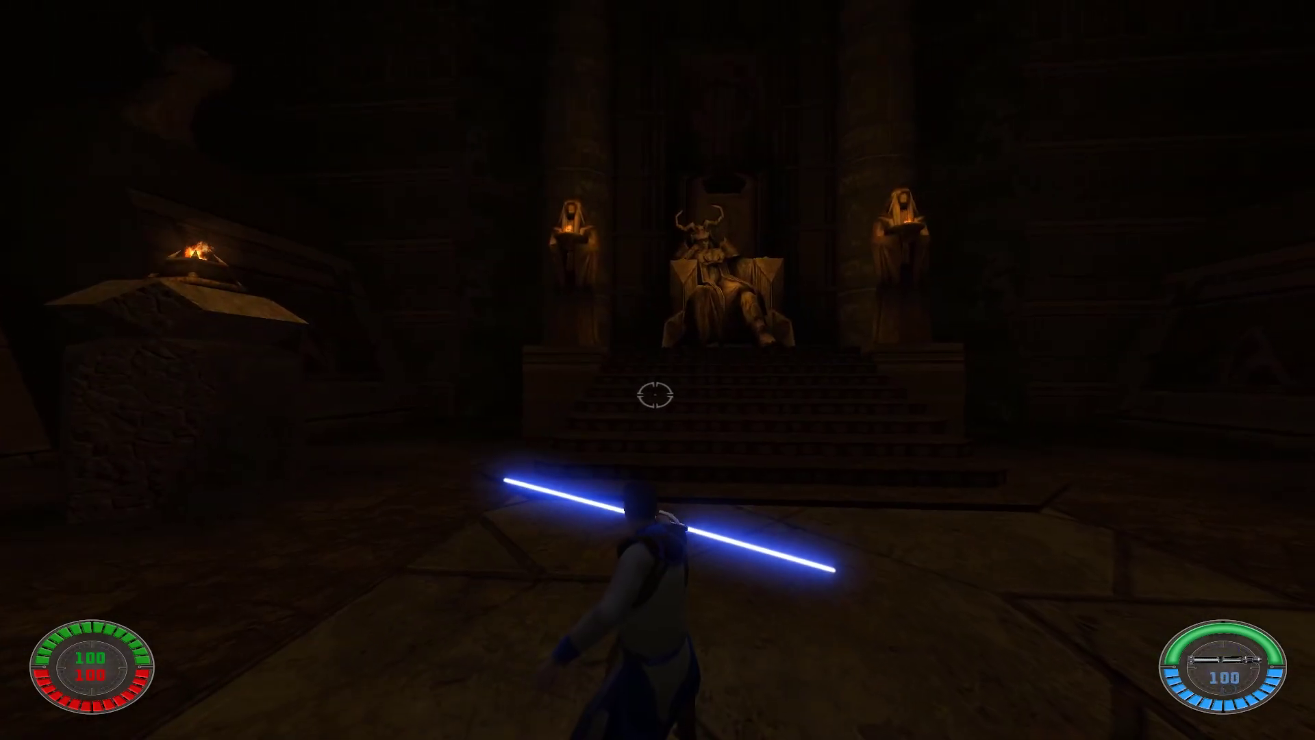
{"action": "key", "text": "s"}
{"action": "key", "text": "l"}
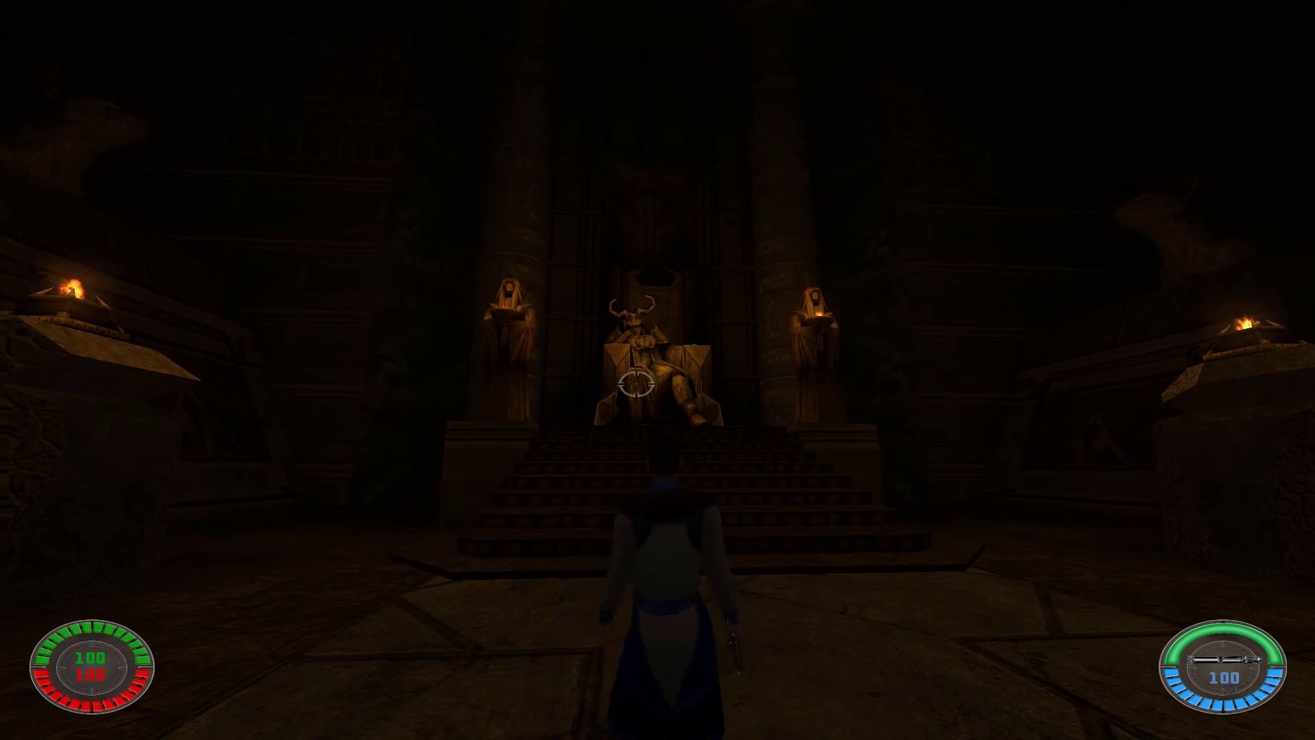
{"action": "key", "text": "w"}
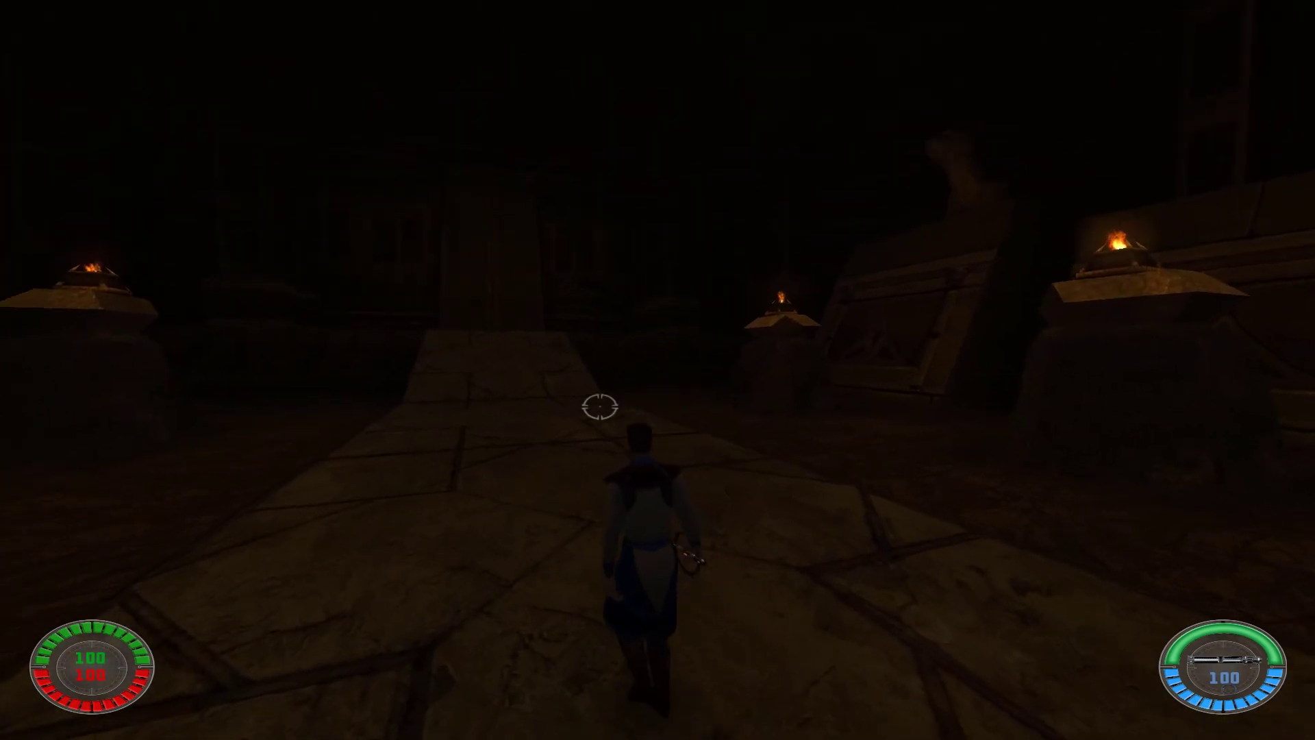
{"action": "key", "text": "w"}
{"action": "right_click", "coordinate": [600, 406]}
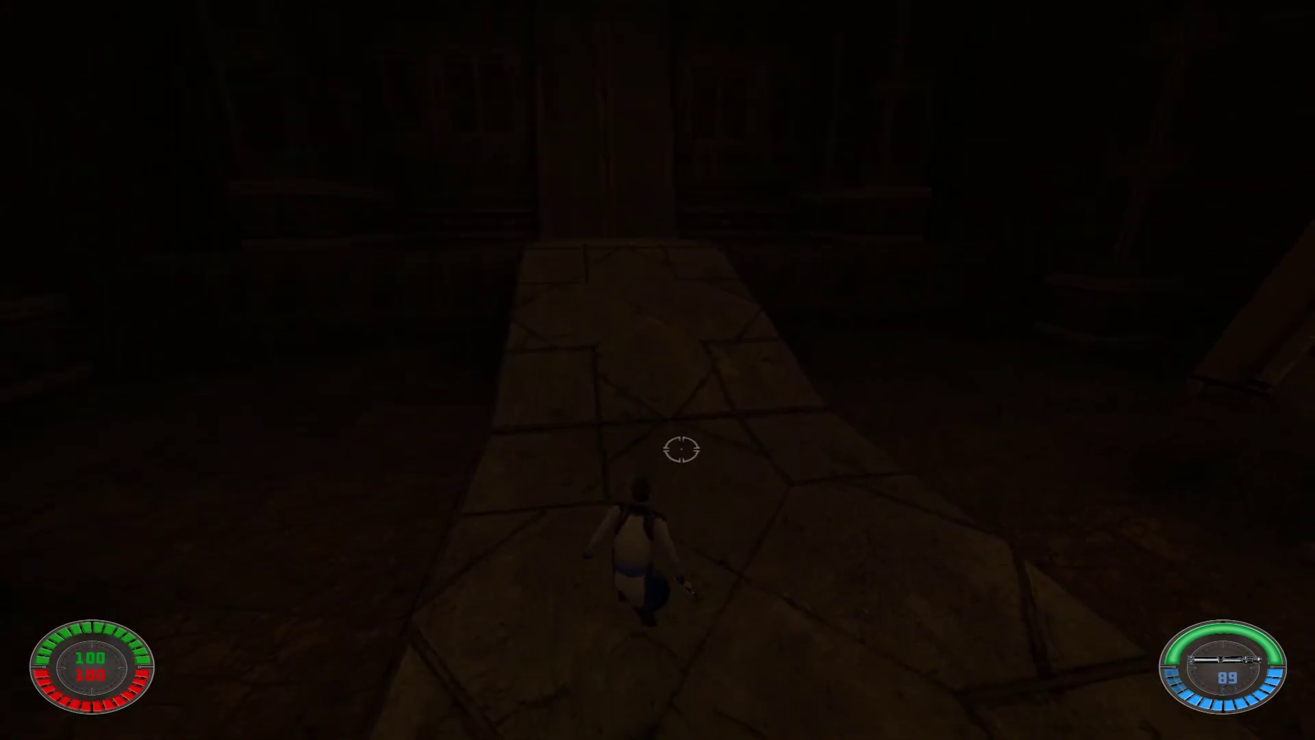
{"action": "mouse_move", "coordinate": [541, 366]}
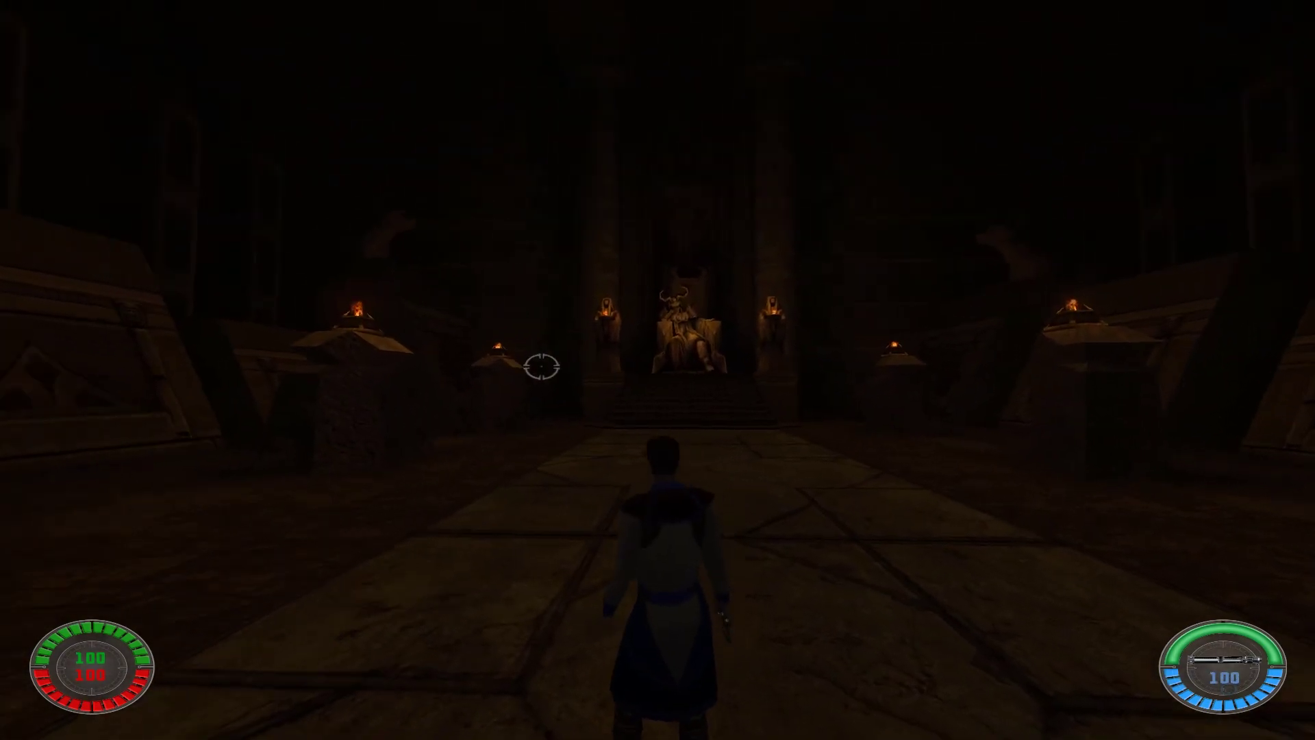
- Pause the game, pick EXIT then Abandon Game, and confirm YES on Exit to Main Menu
{"action": "key", "text": "Escape"}
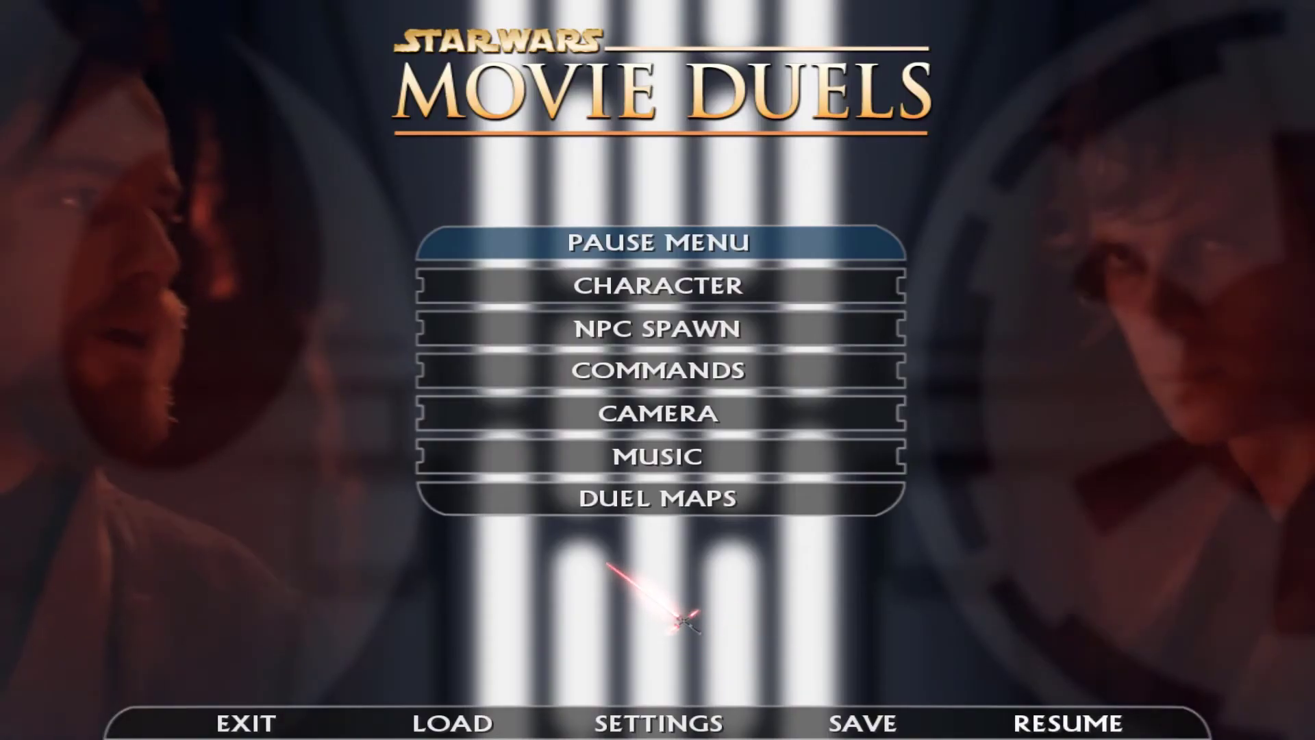
{"action": "left_click", "coordinate": [244, 719]}
{"action": "left_click", "coordinate": [678, 370]}
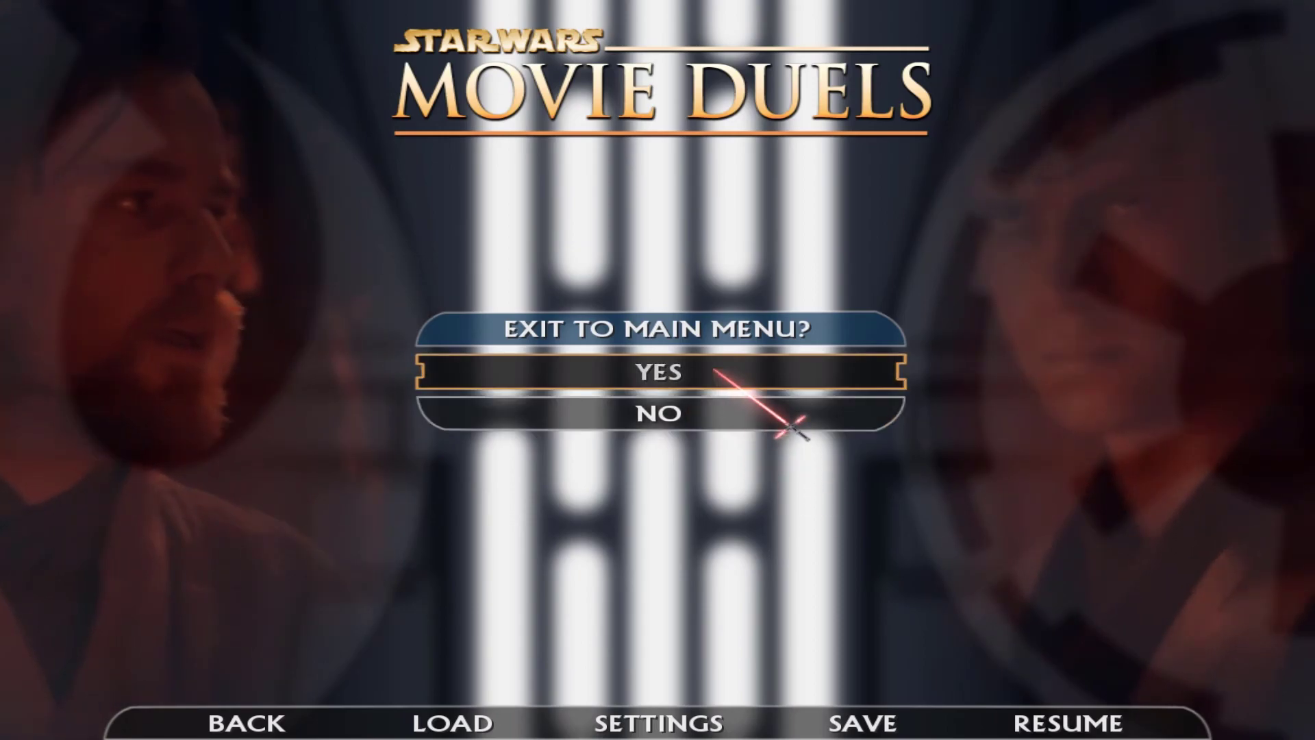
{"action": "left_click", "coordinate": [715, 371]}
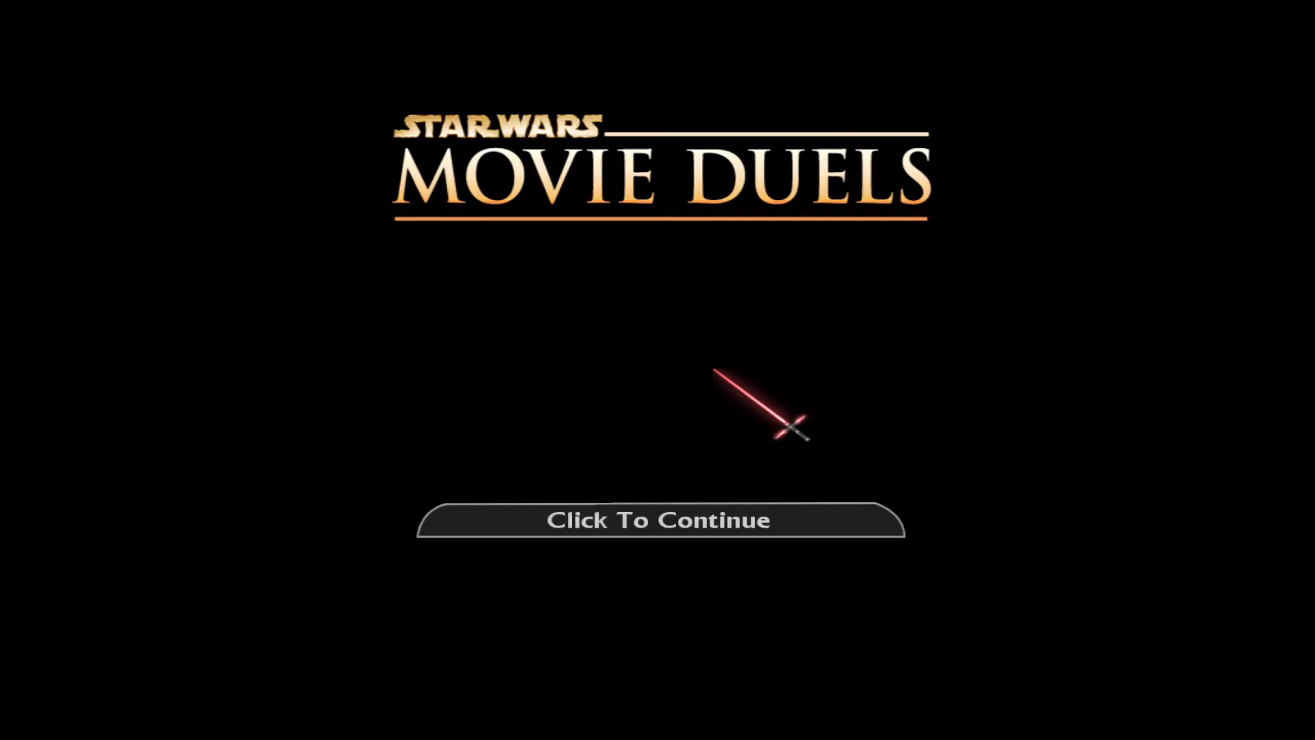